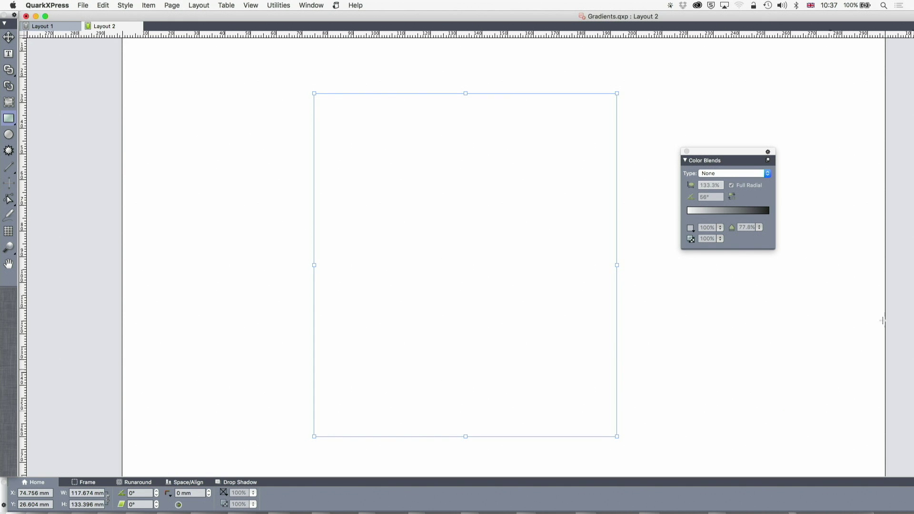
{"action": "left_click", "coordinate": [687, 152]}
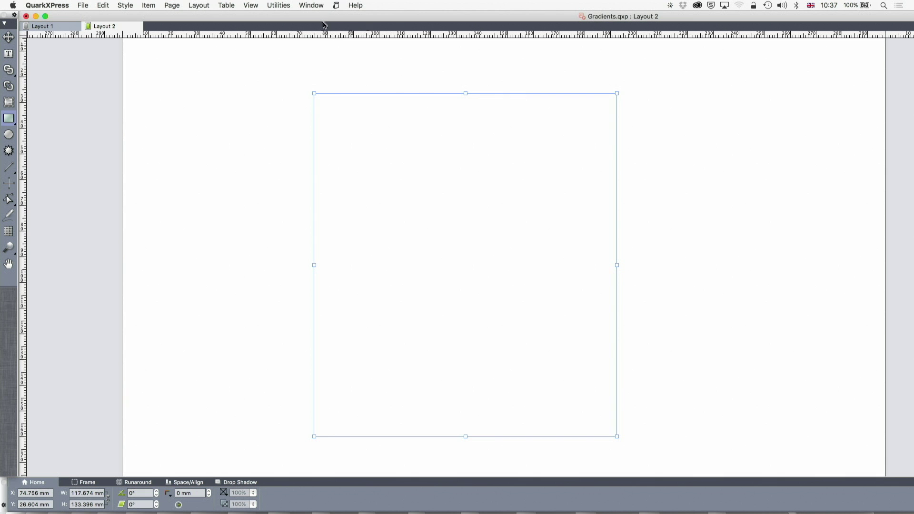
{"action": "left_click", "coordinate": [311, 5]}
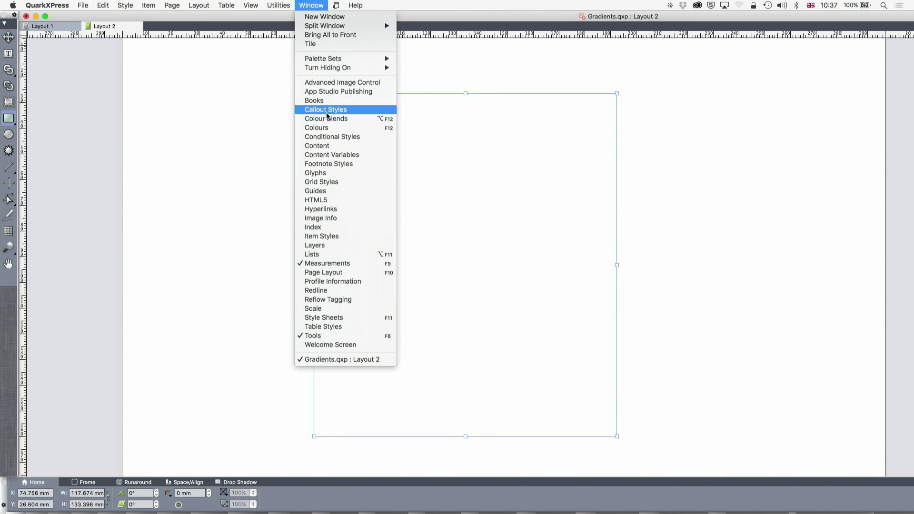
{"action": "left_click", "coordinate": [320, 132]}
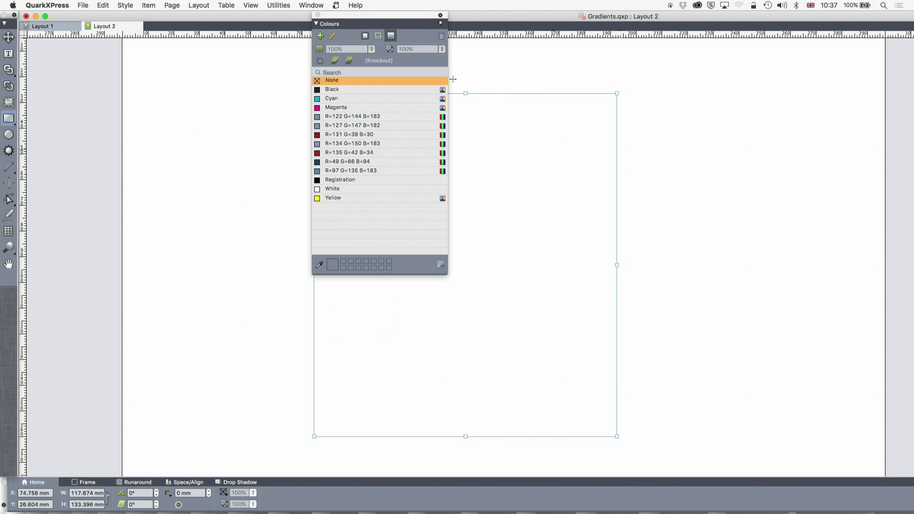
{"action": "left_click_drag", "start_coordinate": [401, 19], "coordinate": [742, 120]}
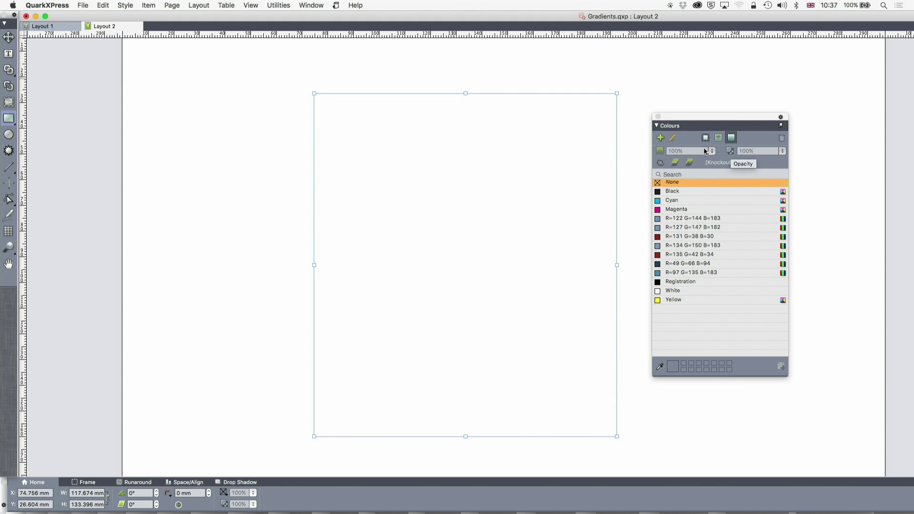
{"action": "left_click", "coordinate": [659, 118]}
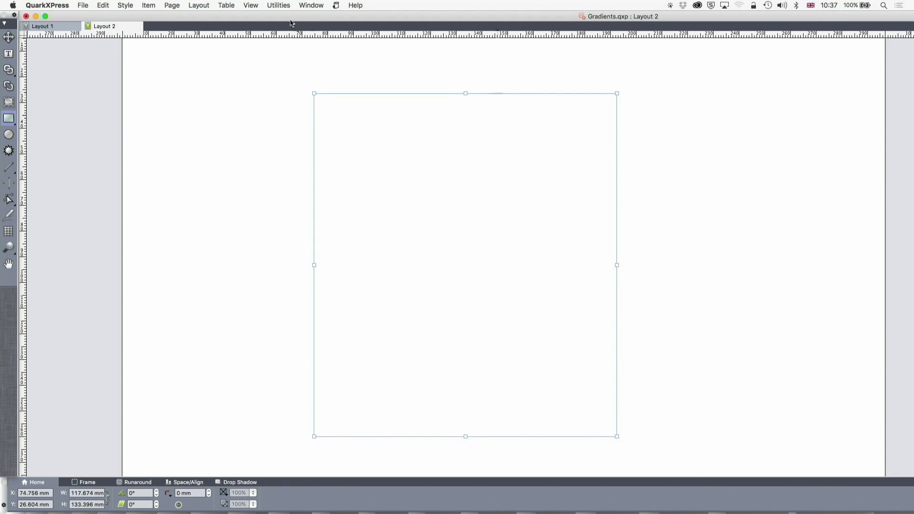
{"action": "left_click", "coordinate": [317, 6]}
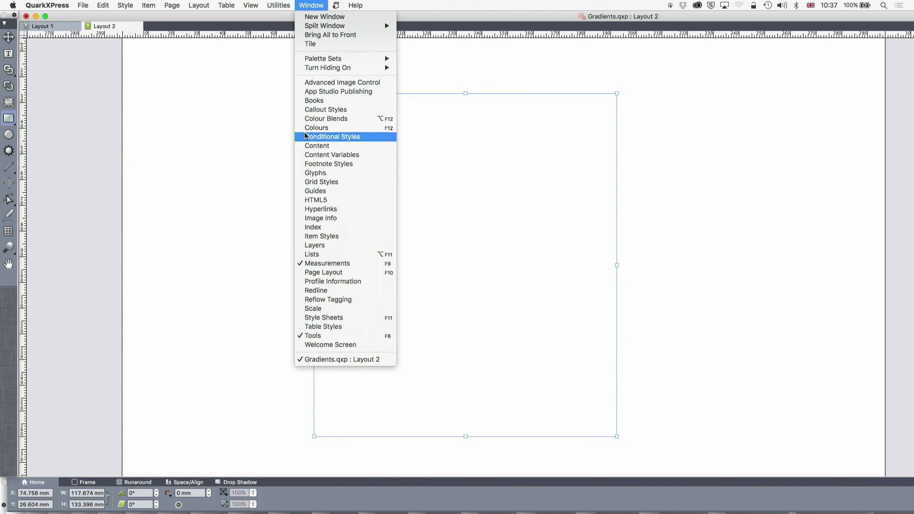
Bring back the Colour Blends palette, move it off the box, and give the box an Axial blend
{"action": "left_click", "coordinate": [322, 118]}
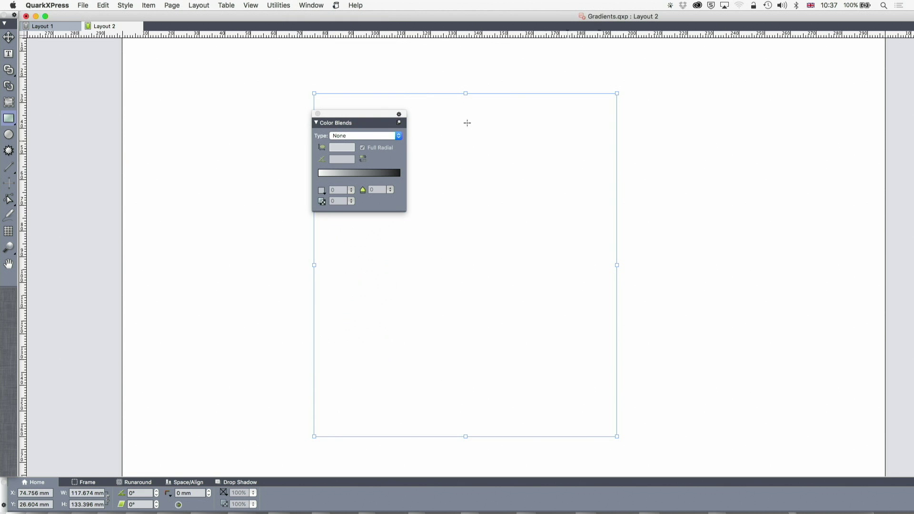
{"action": "left_click_drag", "start_coordinate": [381, 116], "coordinate": [726, 125]}
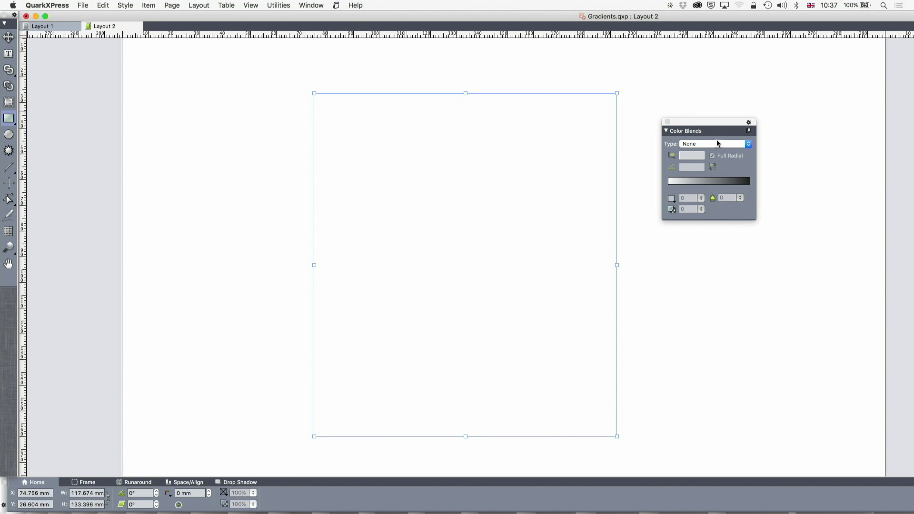
{"action": "left_click", "coordinate": [718, 142]}
{"action": "left_click", "coordinate": [714, 149]}
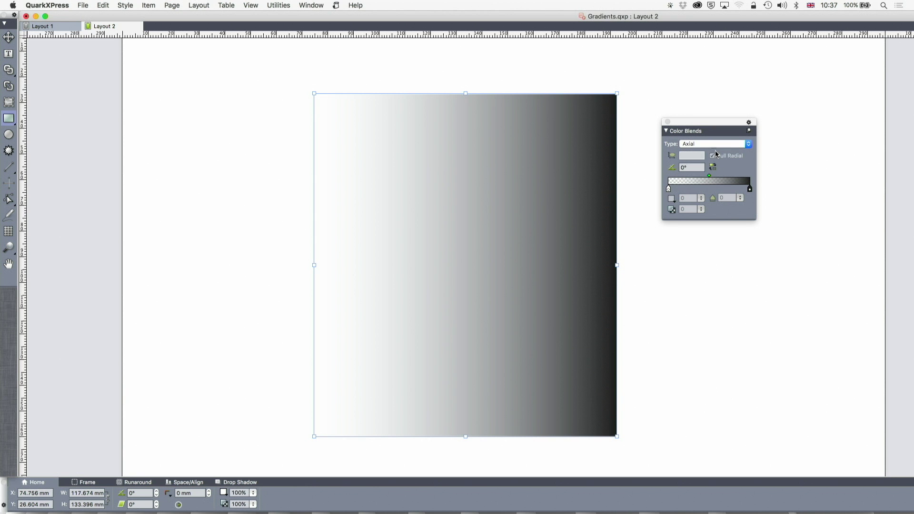
Try the Radial, Rectangular and Diamond blend types on the box in turn
{"action": "left_click", "coordinate": [699, 145]}
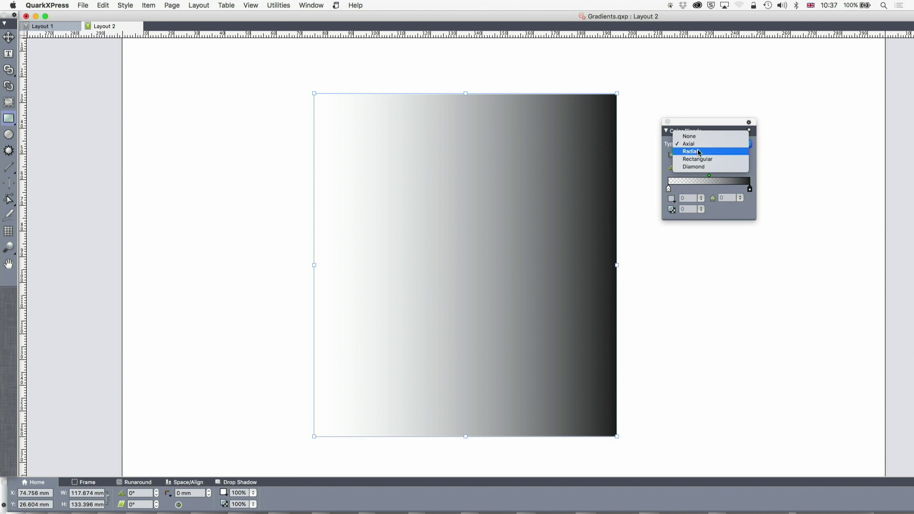
{"action": "left_click", "coordinate": [712, 152]}
{"action": "left_click", "coordinate": [713, 144]}
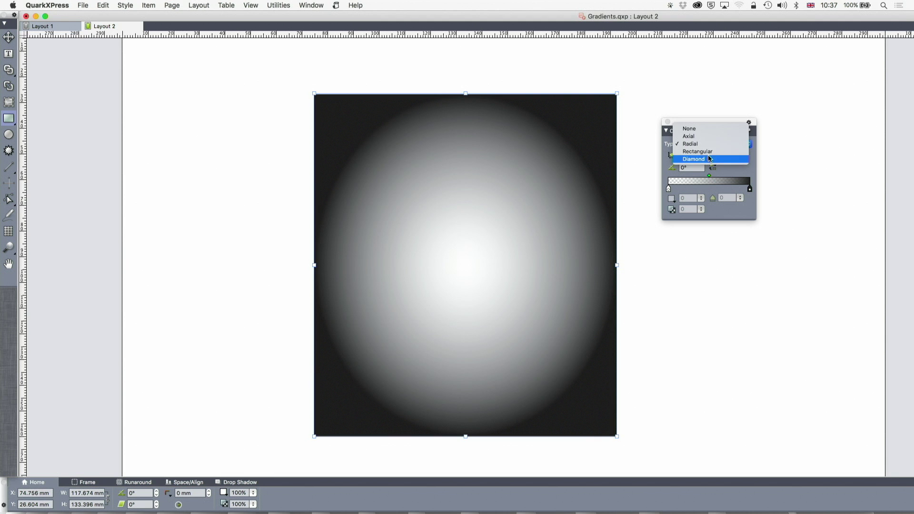
{"action": "left_click", "coordinate": [710, 153]}
{"action": "left_click", "coordinate": [708, 143]}
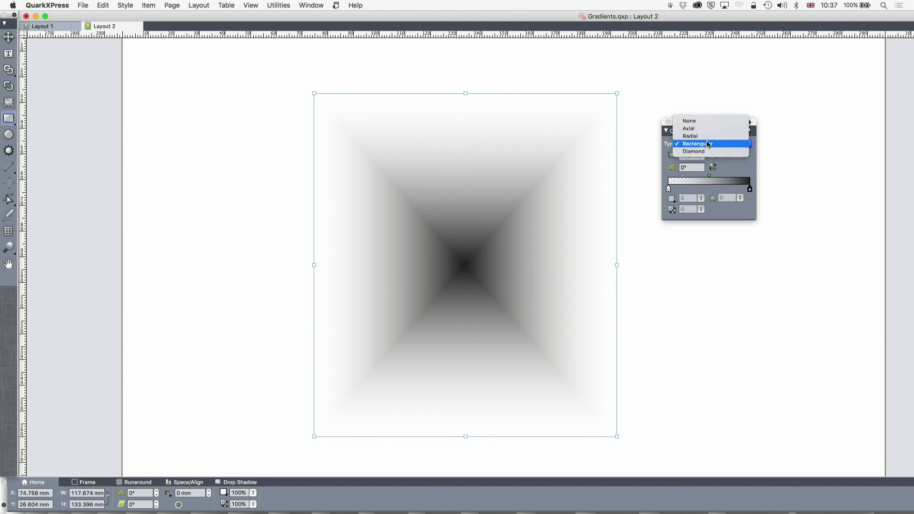
{"action": "left_click", "coordinate": [707, 150]}
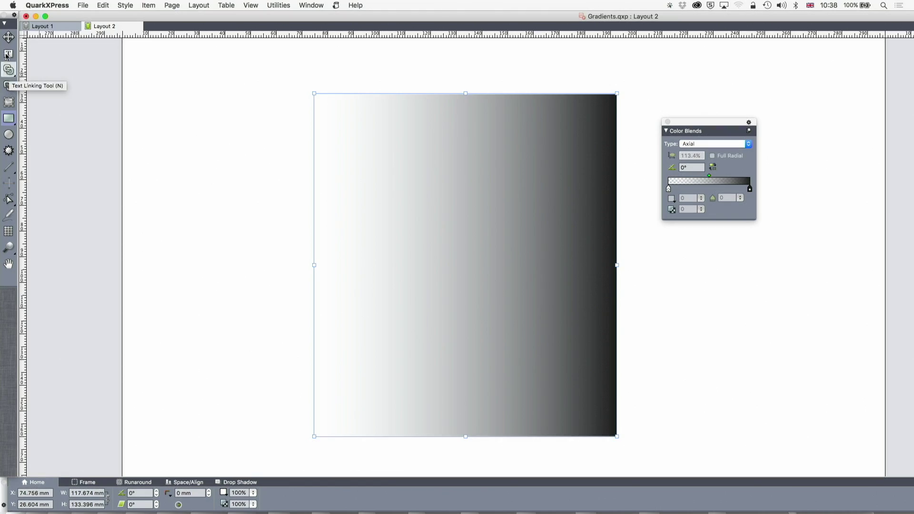
Move the gradient box up and to the left, keeping its blend Axial
{"action": "left_click", "coordinate": [12, 42]}
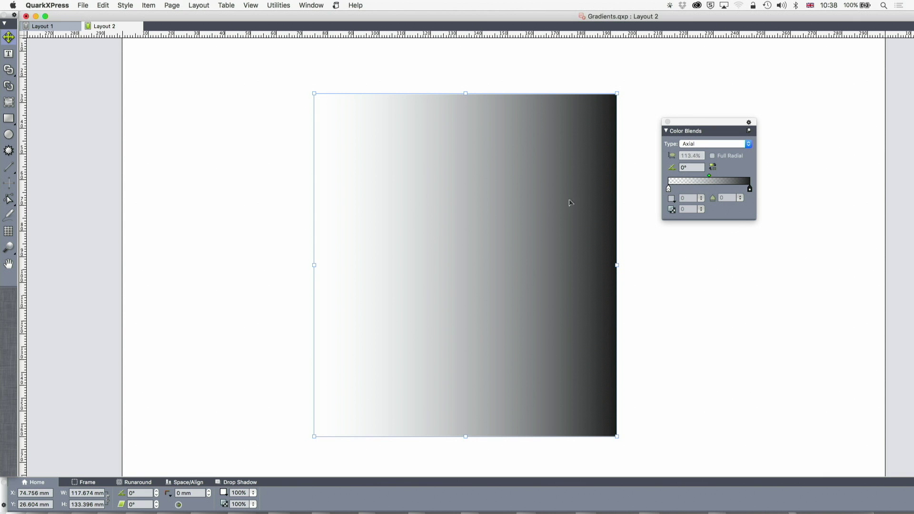
{"action": "left_click_drag", "start_coordinate": [568, 187], "coordinate": [549, 184]}
{"action": "left_click", "coordinate": [702, 144]}
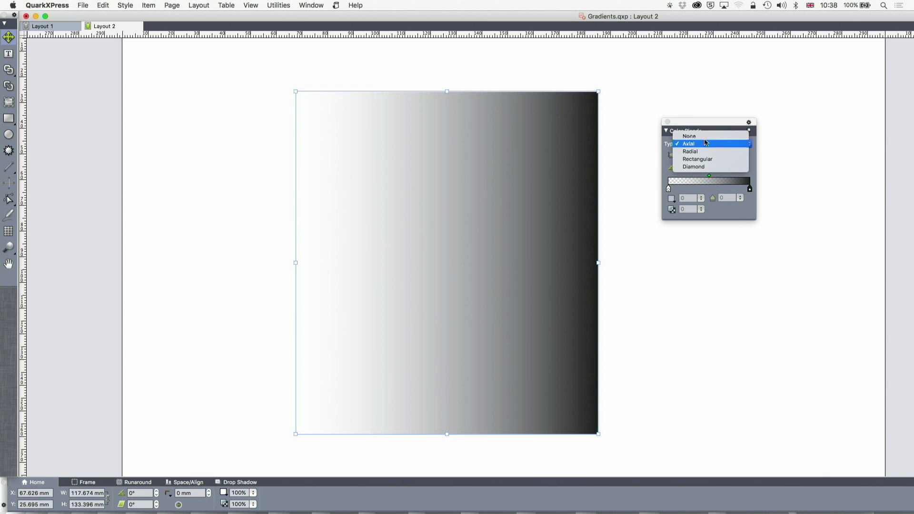
{"action": "left_click", "coordinate": [690, 144]}
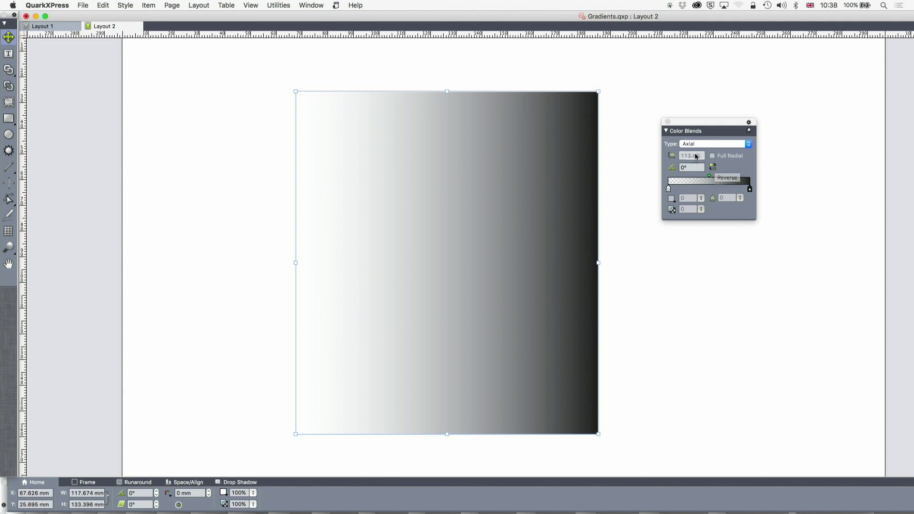
Select the gradient box and delete it from the page
{"action": "left_click", "coordinate": [437, 206]}
{"action": "key", "text": "super+z"}
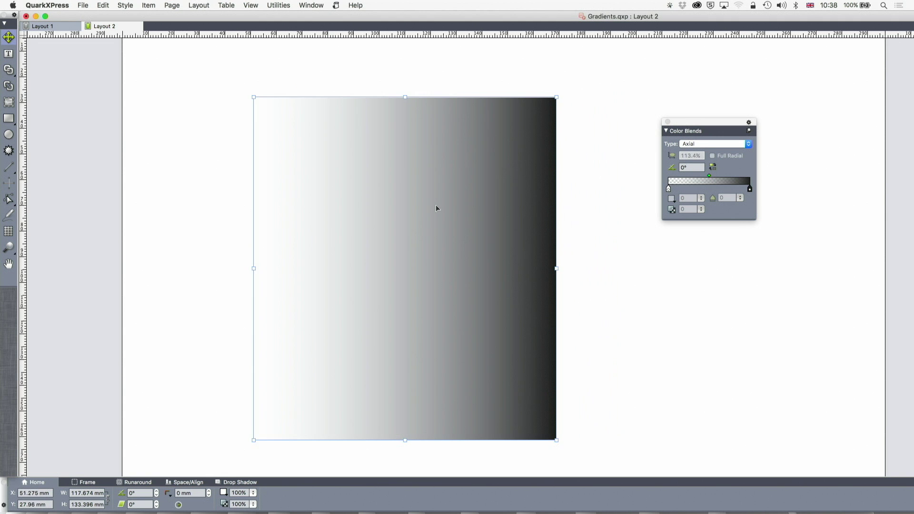
{"action": "key", "text": "super+z"}
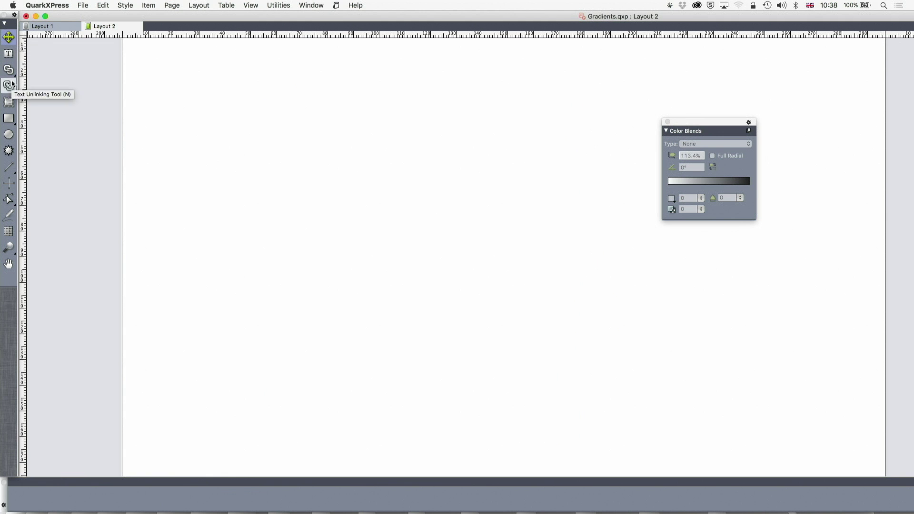
Draw a new 108.593 × 138.243 mm box near the top of Layout 2 with an Axial blend
{"action": "left_click", "coordinate": [9, 118]}
{"action": "left_click_drag", "start_coordinate": [293, 71], "coordinate": [573, 427]}
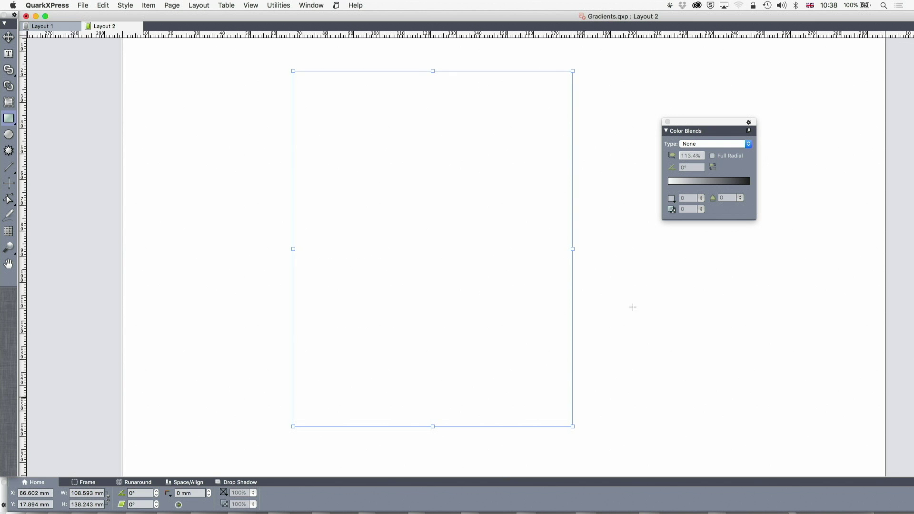
{"action": "left_click", "coordinate": [688, 143]}
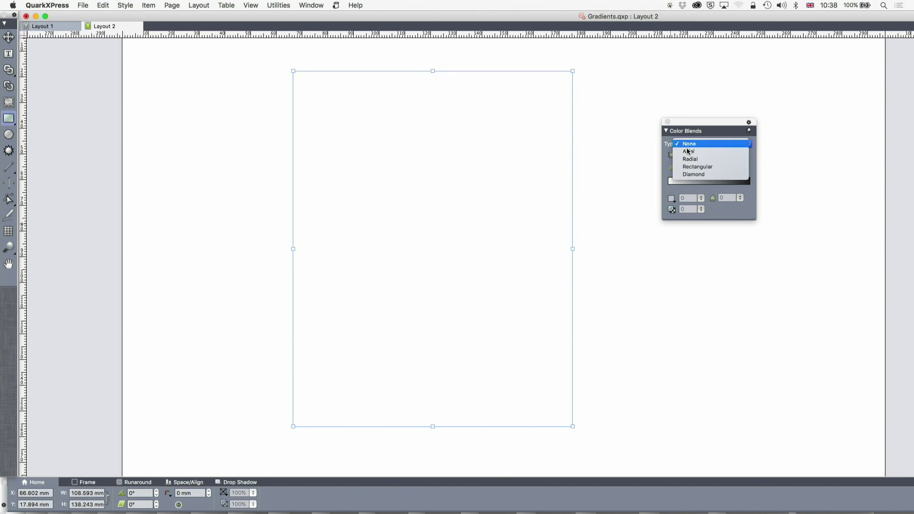
{"action": "left_click", "coordinate": [689, 151]}
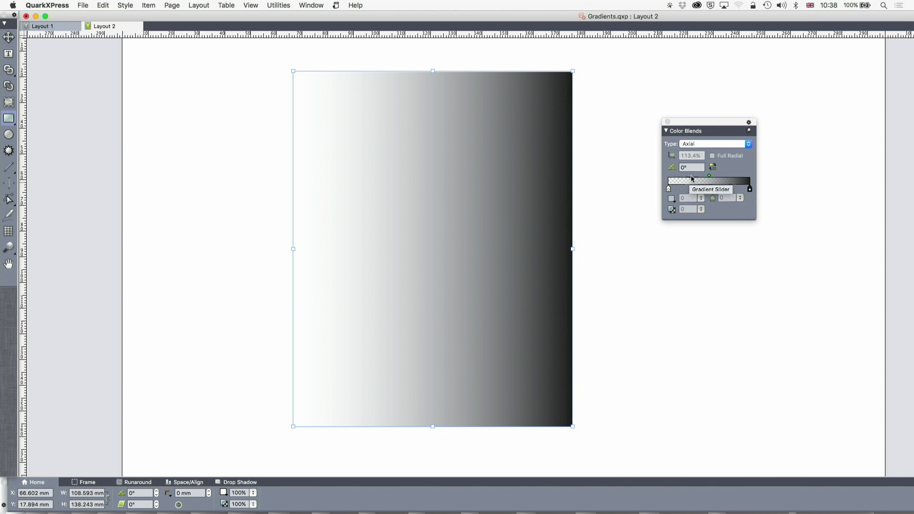
Reposition the blend stops, bringing the black end to 68% and the midpoint to 58.5%
{"action": "mouse_move", "coordinate": [669, 189]}
{"action": "left_mouse_down"}
{"action": "mouse_move", "coordinate": [715, 190]}
{"action": "mouse_move", "coordinate": [668, 190]}
{"action": "left_mouse_up"}
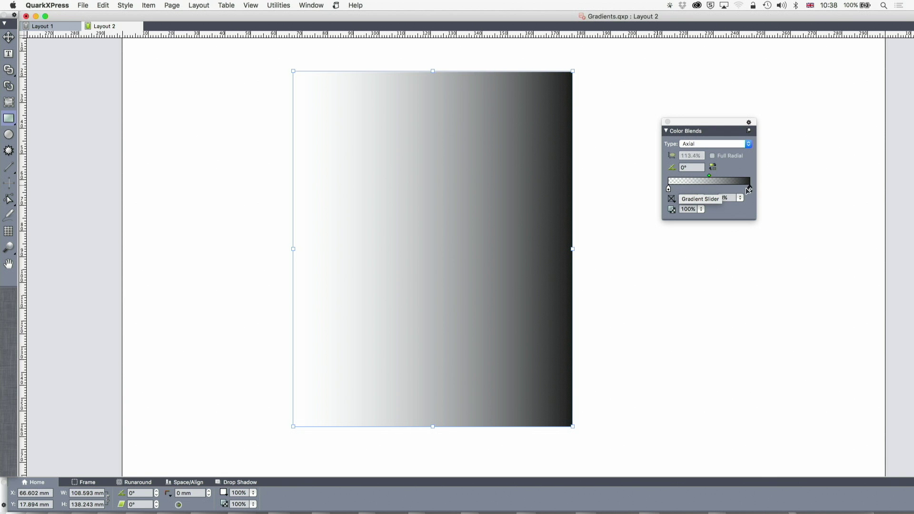
{"action": "mouse_move", "coordinate": [751, 193]}
{"action": "left_mouse_down"}
{"action": "mouse_move", "coordinate": [717, 190]}
{"action": "mouse_move", "coordinate": [757, 187]}
{"action": "left_mouse_up"}
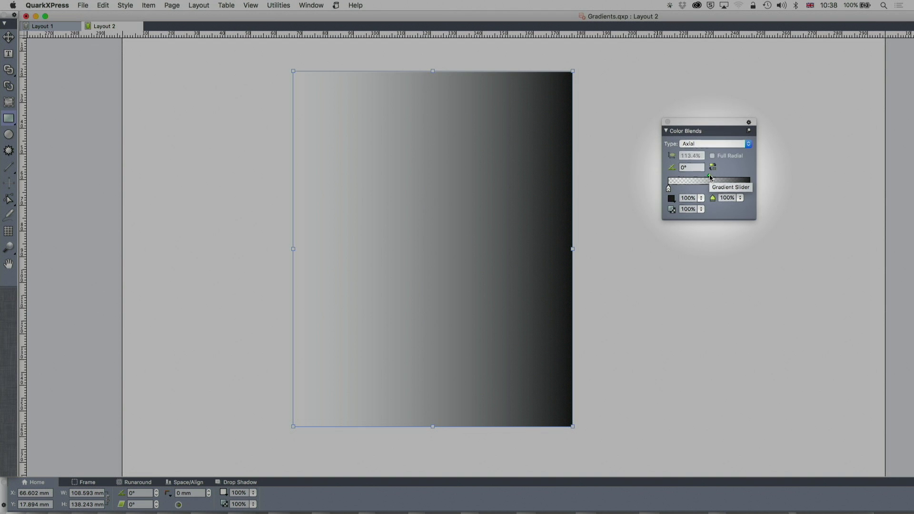
{"action": "mouse_move", "coordinate": [711, 176]}
{"action": "left_mouse_down"}
{"action": "mouse_move", "coordinate": [684, 177]}
{"action": "mouse_move", "coordinate": [727, 179]}
{"action": "mouse_move", "coordinate": [673, 179]}
{"action": "mouse_move", "coordinate": [739, 179]}
{"action": "mouse_move", "coordinate": [677, 177]}
{"action": "mouse_move", "coordinate": [708, 176]}
{"action": "left_mouse_up"}
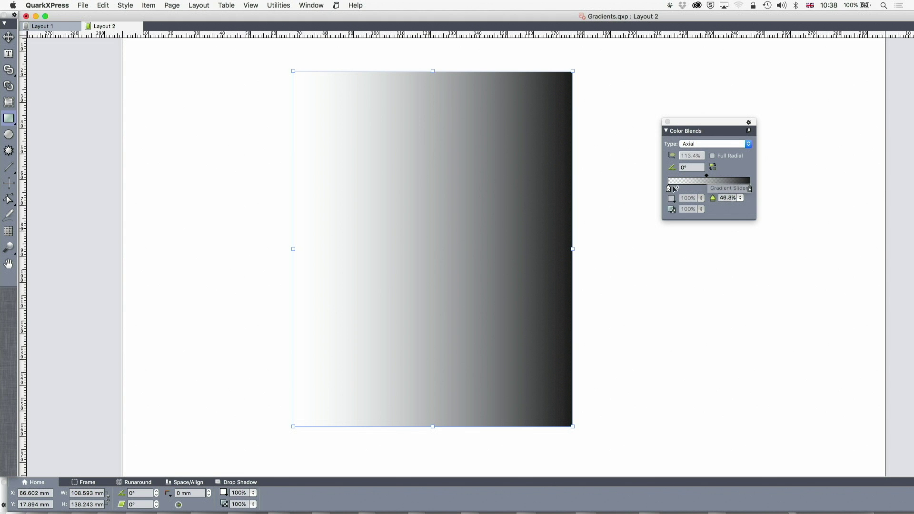
{"action": "mouse_move", "coordinate": [668, 189]}
{"action": "left_mouse_down"}
{"action": "mouse_move", "coordinate": [714, 188]}
{"action": "mouse_move", "coordinate": [669, 189]}
{"action": "left_mouse_up"}
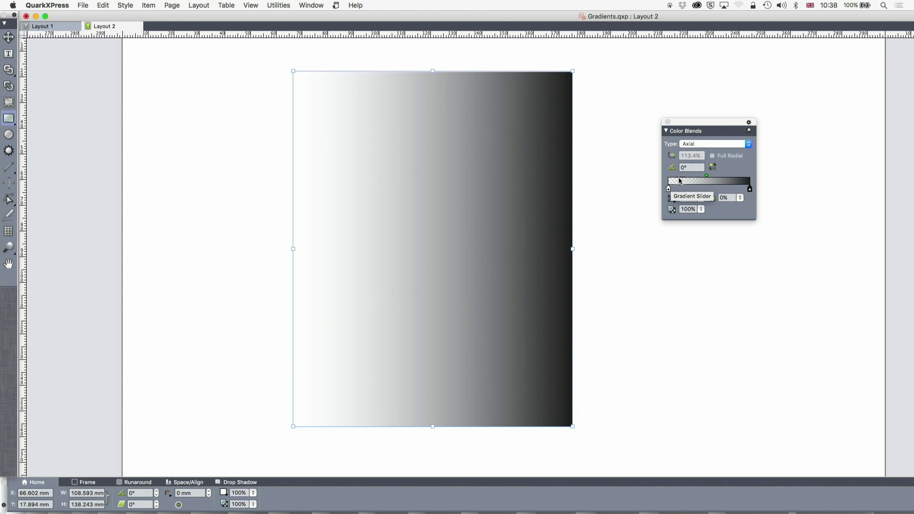
{"action": "left_click_drag", "start_coordinate": [713, 126], "coordinate": [645, 124]}
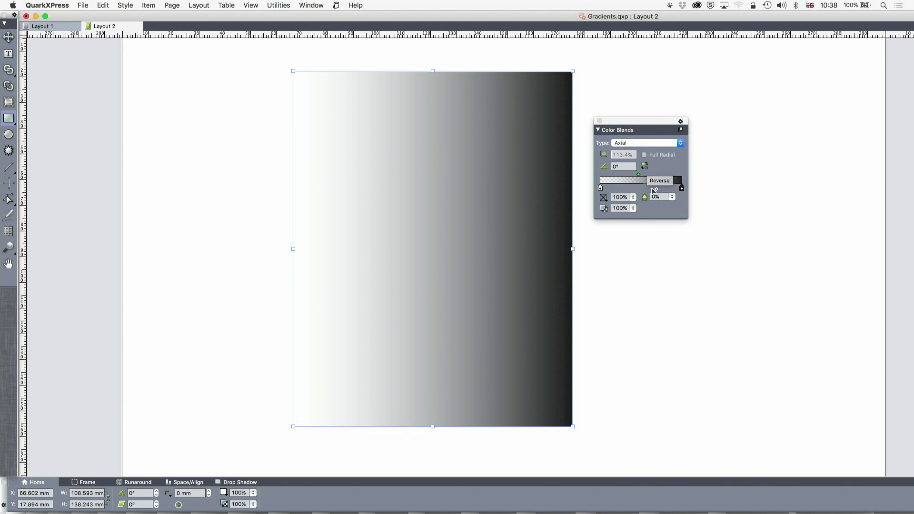
{"action": "left_click_drag", "start_coordinate": [678, 189], "coordinate": [700, 190]}
{"action": "left_click_drag", "start_coordinate": [641, 177], "coordinate": [648, 175]}
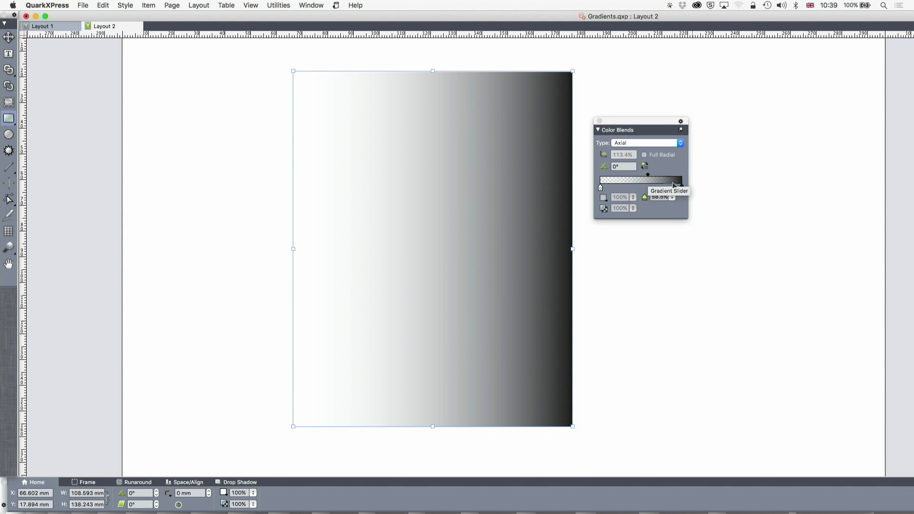
Set the blend's first stop to Black, testing its shade near zero and back to 100%
{"action": "left_click", "coordinate": [600, 188]}
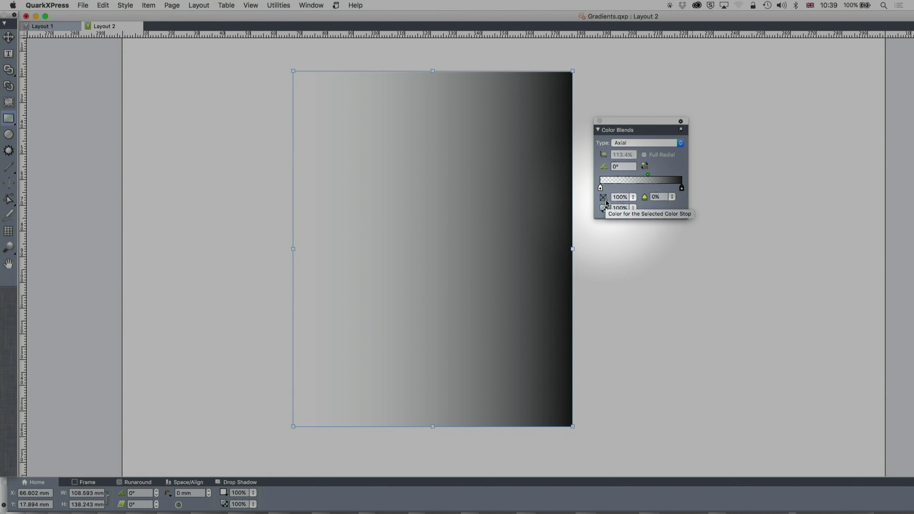
{"action": "left_click", "coordinate": [604, 199]}
{"action": "left_click", "coordinate": [624, 189]}
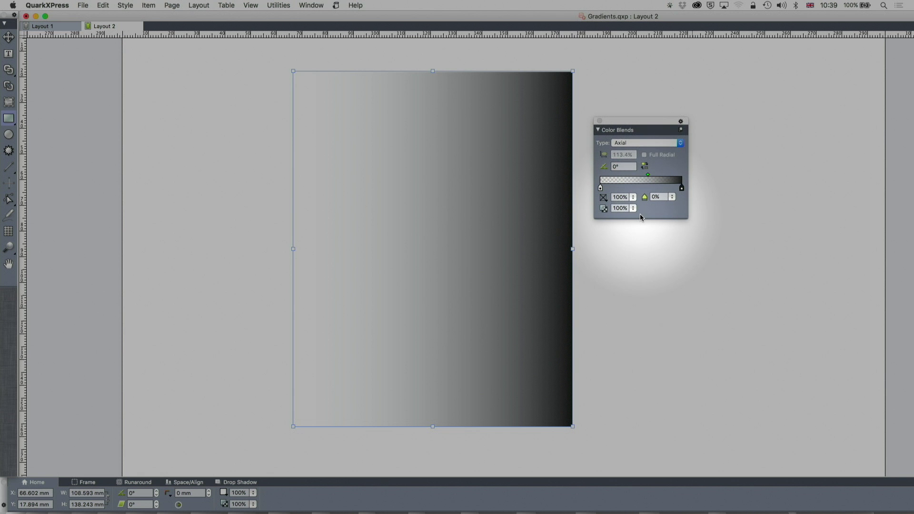
{"action": "left_click", "coordinate": [604, 199]}
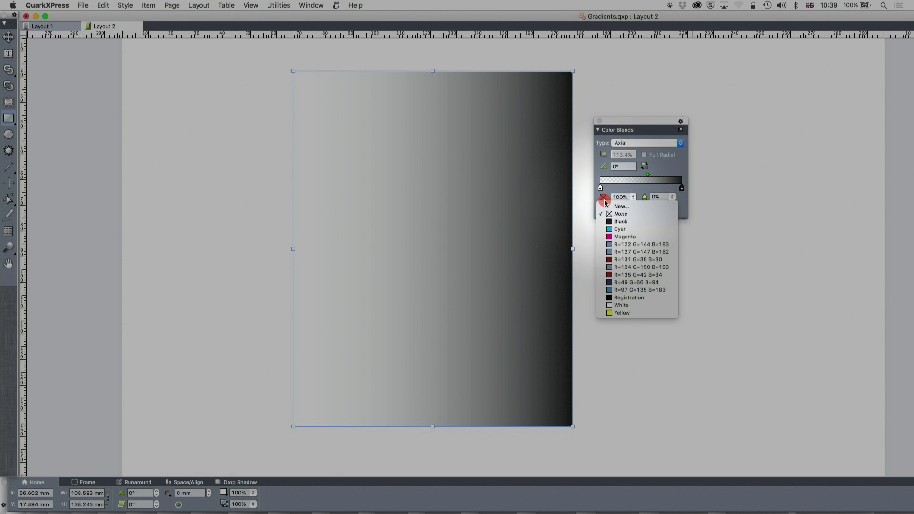
{"action": "left_click", "coordinate": [619, 222]}
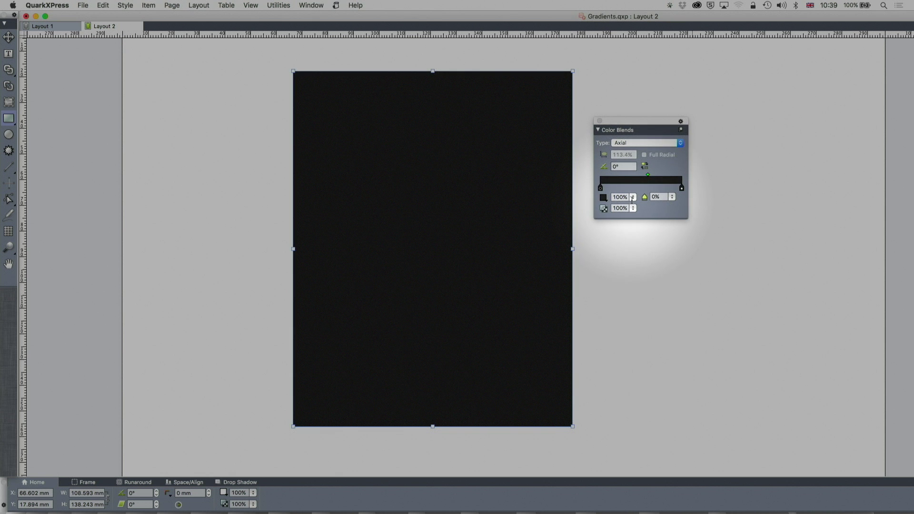
{"action": "left_click_drag", "start_coordinate": [633, 198], "coordinate": [635, 255]}
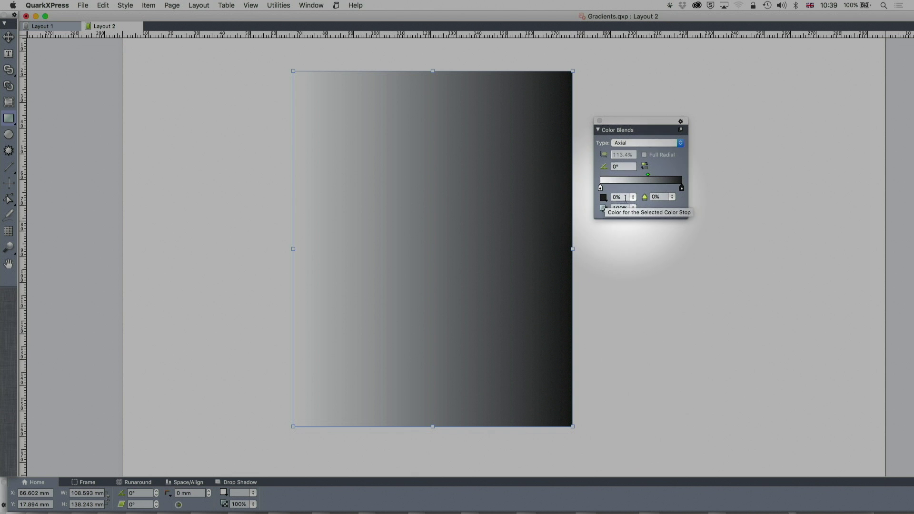
{"action": "left_click_drag", "start_coordinate": [635, 198], "coordinate": [639, 139]}
Test the first stop's opacity and shade, then set its colour back to None
{"action": "left_click_drag", "start_coordinate": [633, 208], "coordinate": [630, 266]}
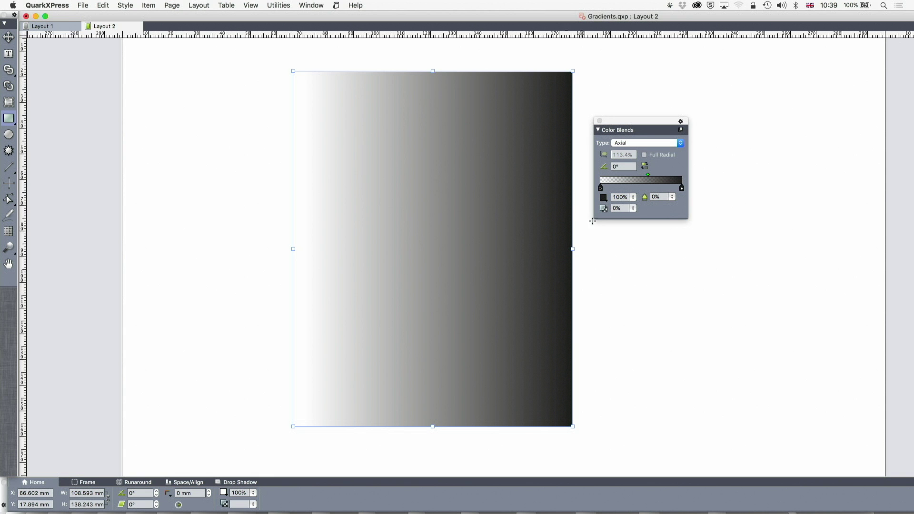
{"action": "left_click", "coordinate": [633, 209]}
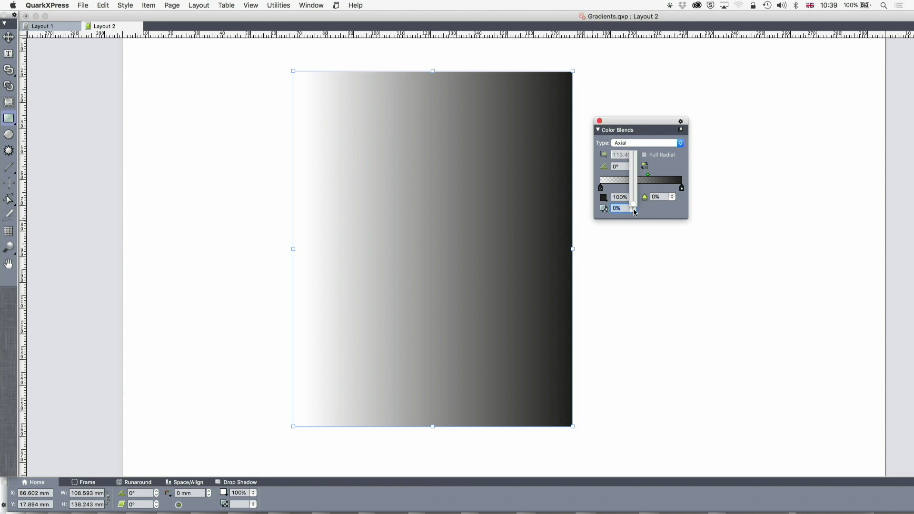
{"action": "left_click_drag", "start_coordinate": [633, 209], "coordinate": [634, 154]}
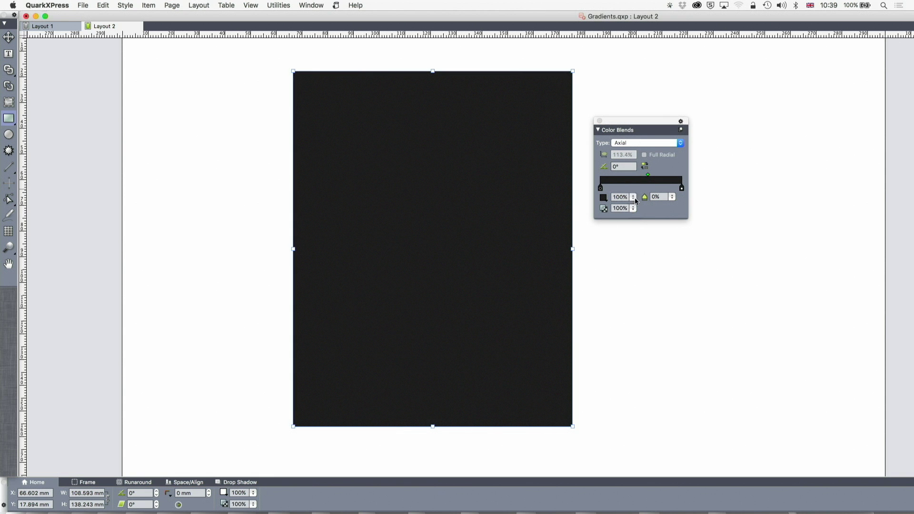
{"action": "left_click_drag", "start_coordinate": [636, 201], "coordinate": [636, 255]}
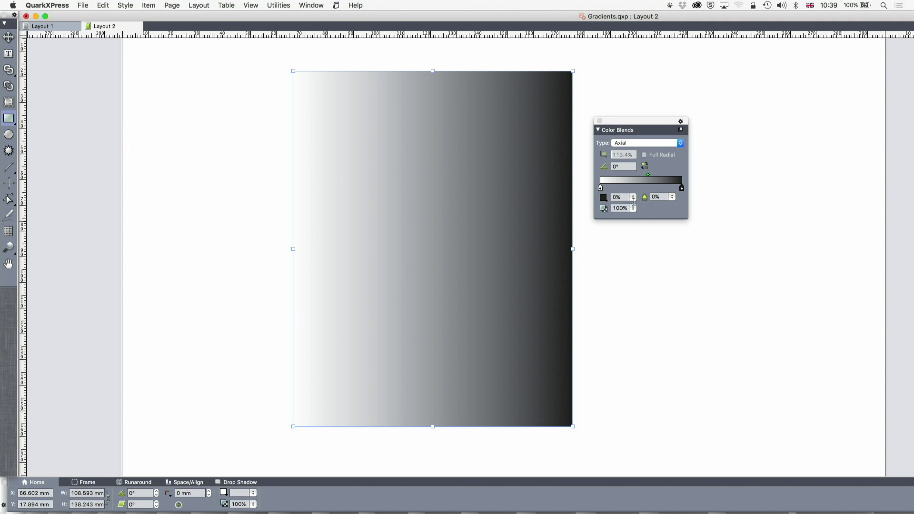
{"action": "left_click_drag", "start_coordinate": [634, 202], "coordinate": [634, 143]}
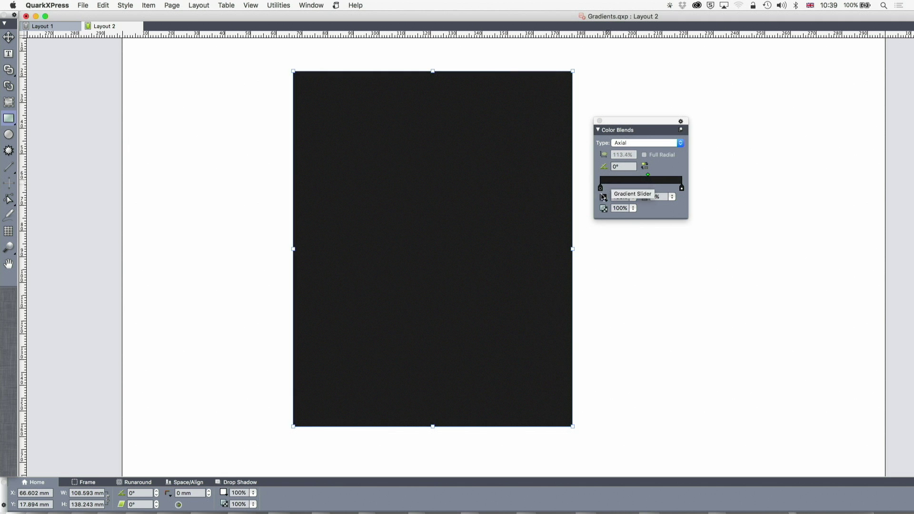
{"action": "left_click", "coordinate": [604, 197]}
{"action": "left_click", "coordinate": [610, 212]}
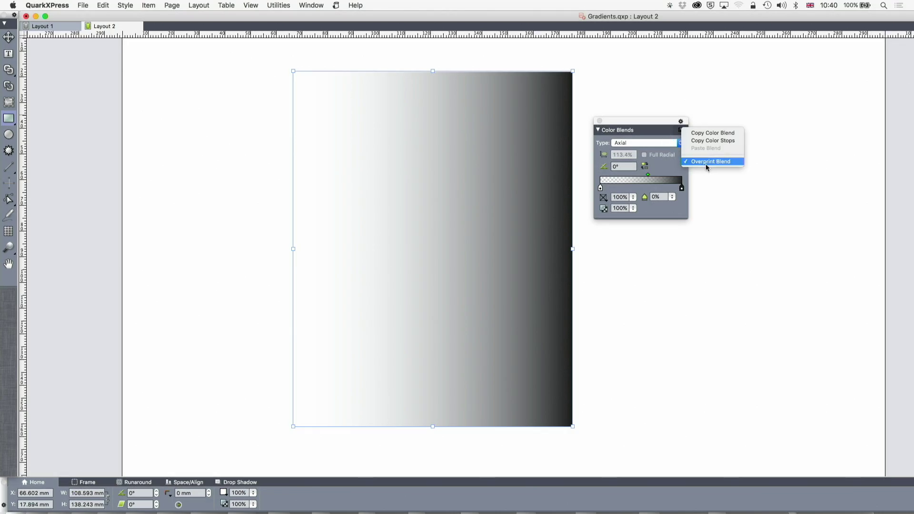
Dismiss the Color Blends palette menu, leaving the transparent-to-black Axial blend unchanged
{"action": "left_click", "coordinate": [628, 187]}
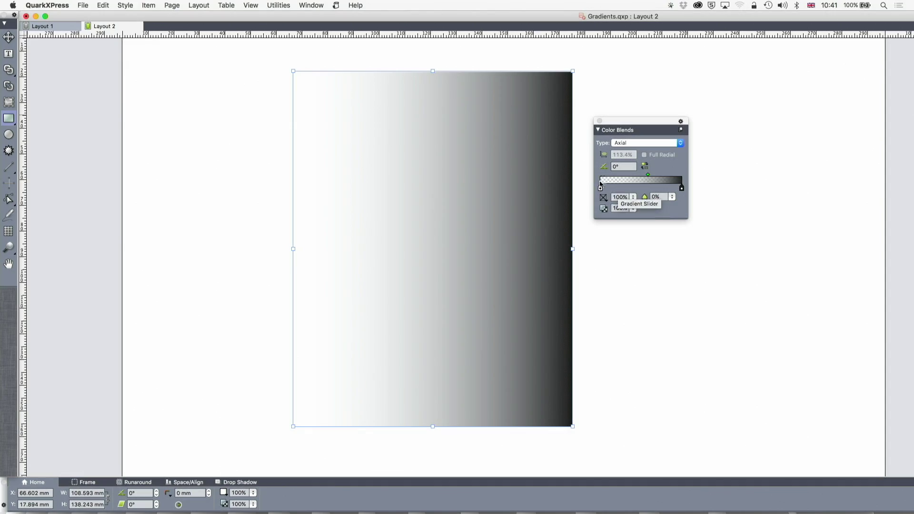
Add and remove a test black stop, then return the first stop to 0%
{"action": "left_click_drag", "start_coordinate": [601, 187], "coordinate": [629, 188]}
{"action": "left_click", "coordinate": [600, 188]}
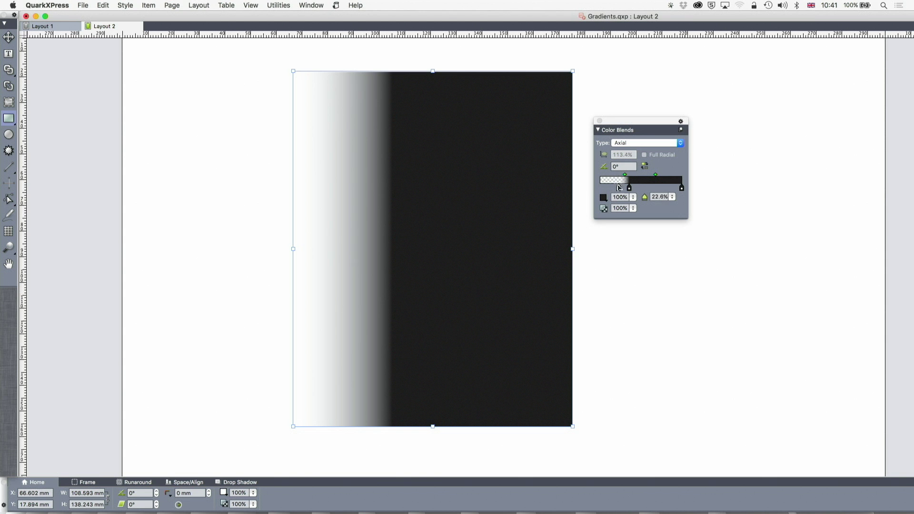
{"action": "left_click_drag", "start_coordinate": [630, 187], "coordinate": [631, 214]}
{"action": "left_click_drag", "start_coordinate": [601, 188], "coordinate": [615, 188]}
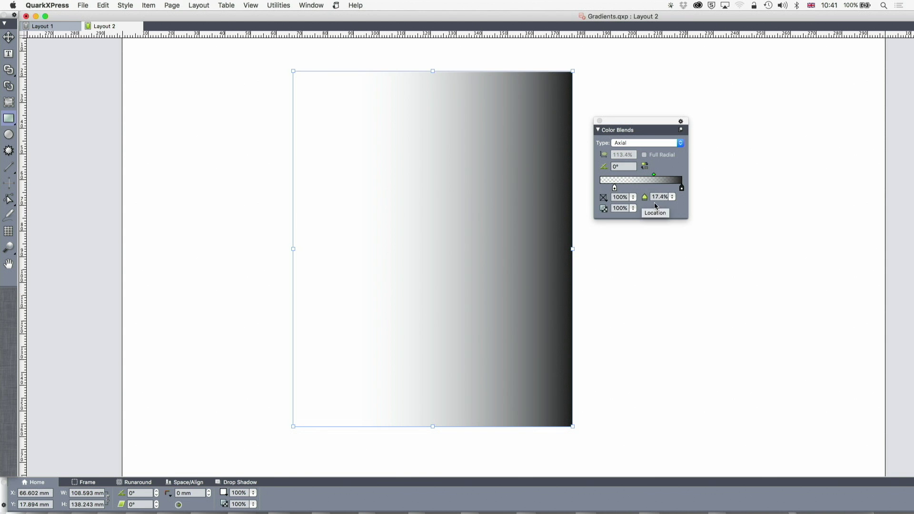
{"action": "left_click", "coordinate": [672, 198]}
{"action": "mouse_move", "coordinate": [672, 200]}
{"action": "left_mouse_down"}
{"action": "mouse_move", "coordinate": [672, 153]}
{"action": "mouse_move", "coordinate": [671, 204]}
{"action": "left_mouse_up"}
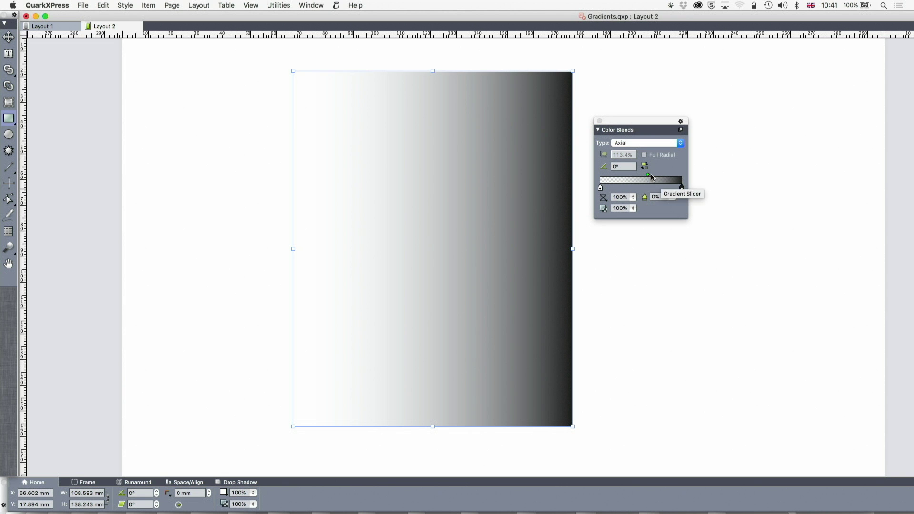
Set the blend angle to 45°
{"action": "left_click", "coordinate": [623, 167]}
{"action": "type", "text": "45"}
{"action": "key", "text": "Return"}
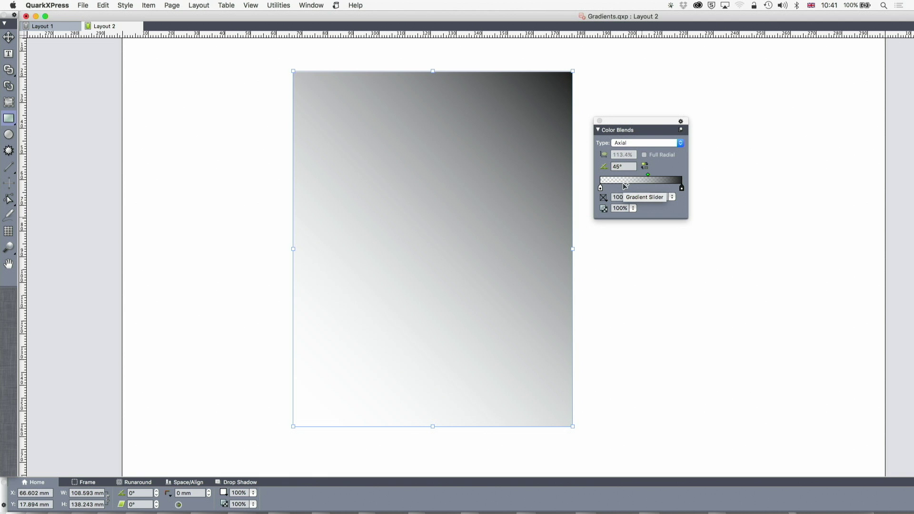
Add a Yellow stop to the blend, slide it to 56.1%, and set its opacity to 0%
{"action": "left_click", "coordinate": [624, 184]}
{"action": "left_click", "coordinate": [605, 198]}
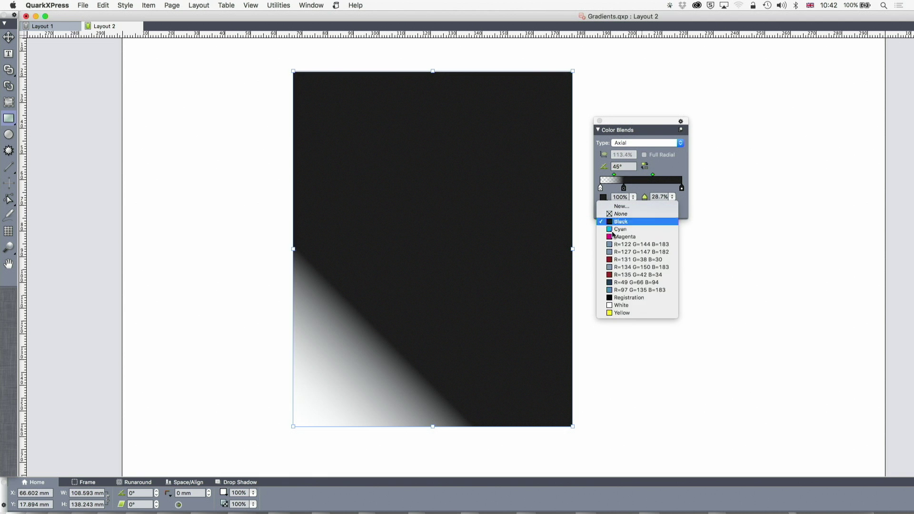
{"action": "left_click", "coordinate": [618, 312]}
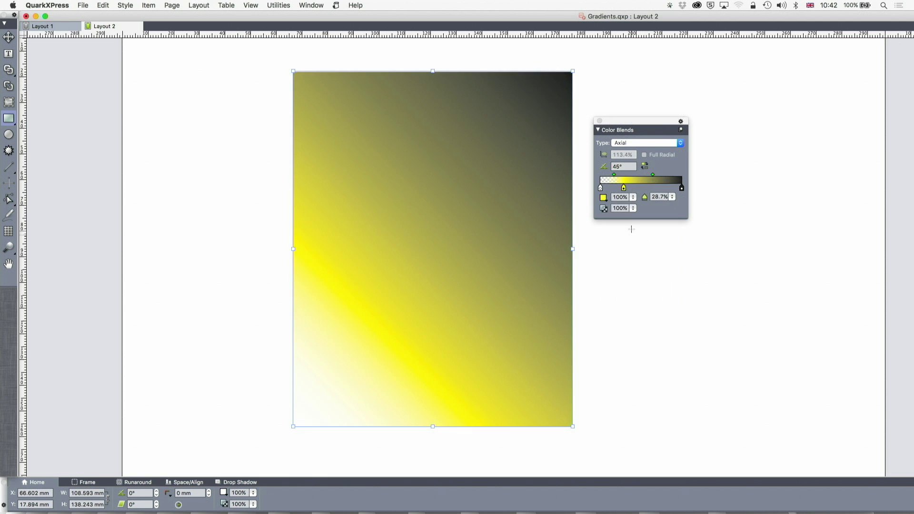
{"action": "left_click_drag", "start_coordinate": [624, 187], "coordinate": [646, 189]}
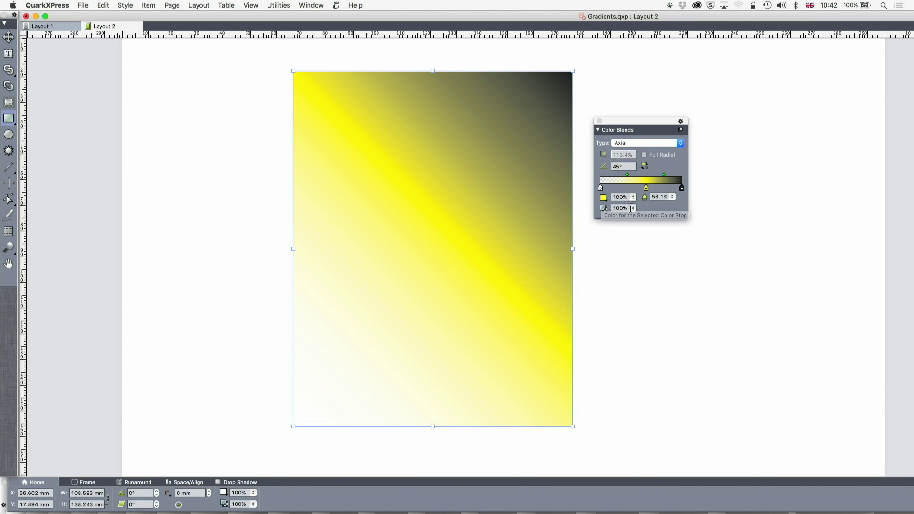
{"action": "left_click_drag", "start_coordinate": [634, 208], "coordinate": [633, 264]}
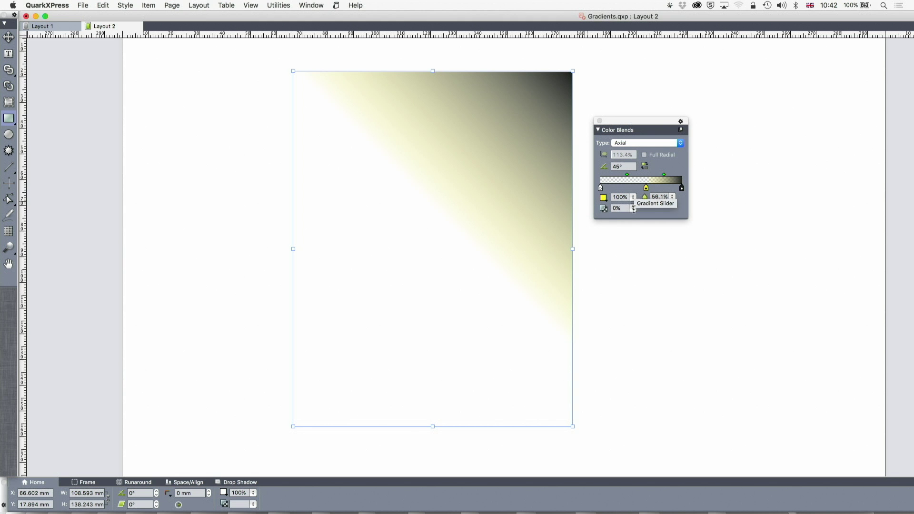
Make the blend Radial, drop the test black stop, tick Full Radial, and move yellow to 39.3%
{"action": "left_click", "coordinate": [622, 142]}
{"action": "left_click", "coordinate": [621, 150]}
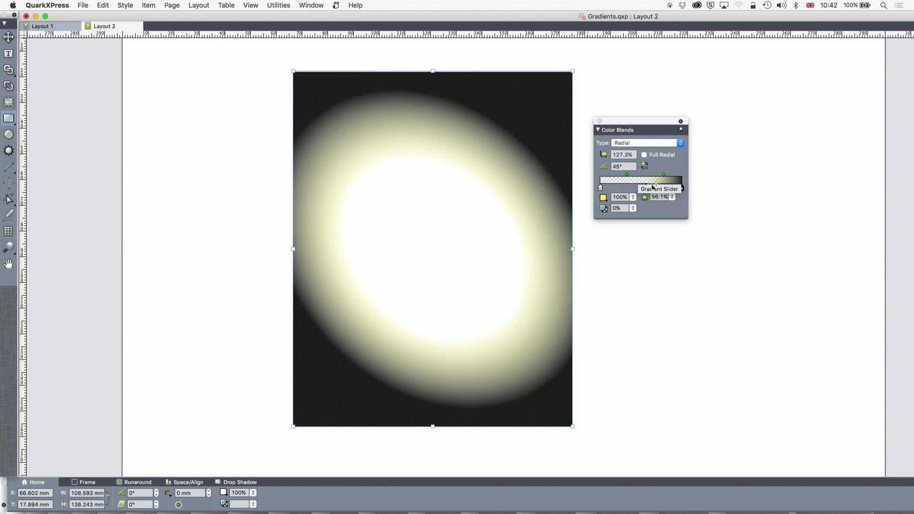
{"action": "left_click", "coordinate": [645, 188]}
{"action": "left_click", "coordinate": [636, 188]}
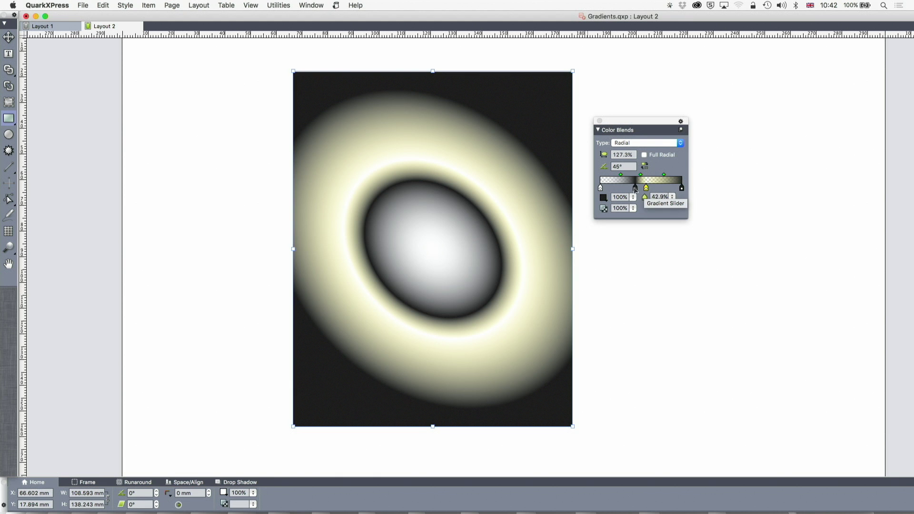
{"action": "left_click_drag", "start_coordinate": [635, 188], "coordinate": [637, 209]}
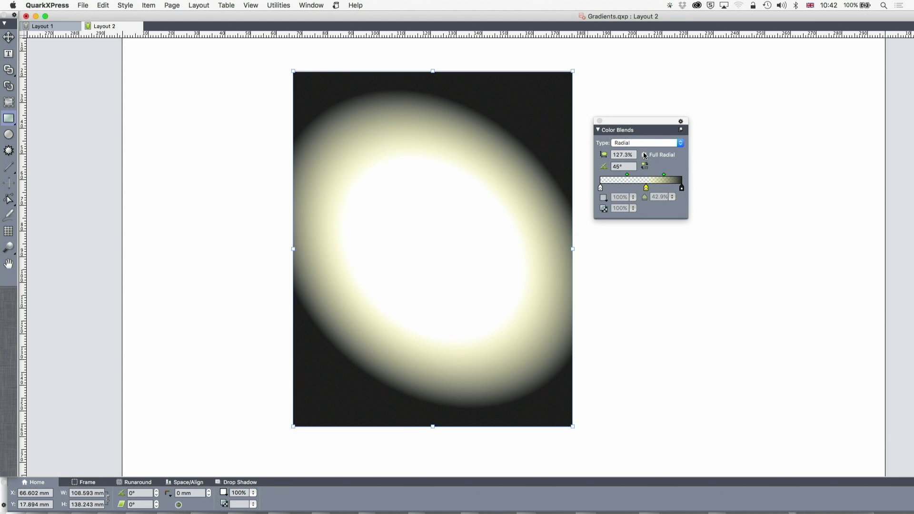
{"action": "left_click", "coordinate": [644, 156]}
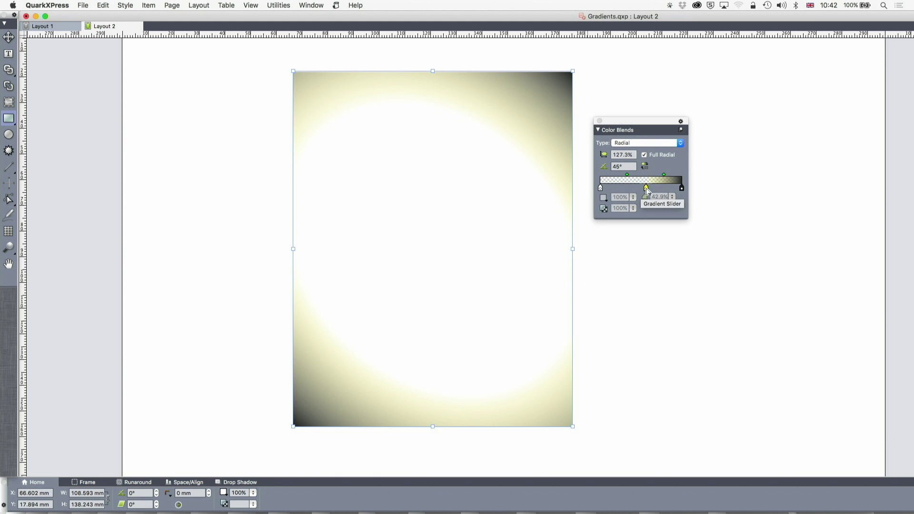
{"action": "left_click_drag", "start_coordinate": [647, 189], "coordinate": [633, 189]}
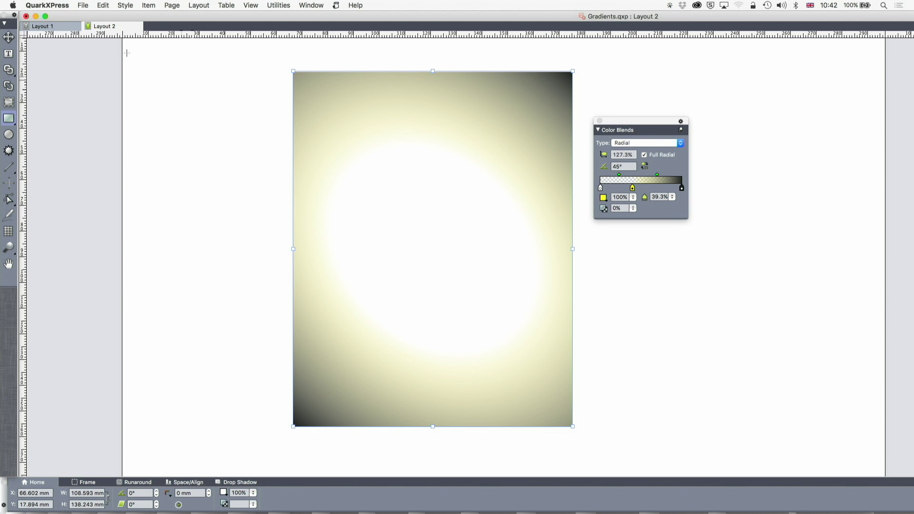
Switch to Layout 1 and move the Colour Blends palette off the gradient boxes
{"action": "left_click", "coordinate": [62, 28]}
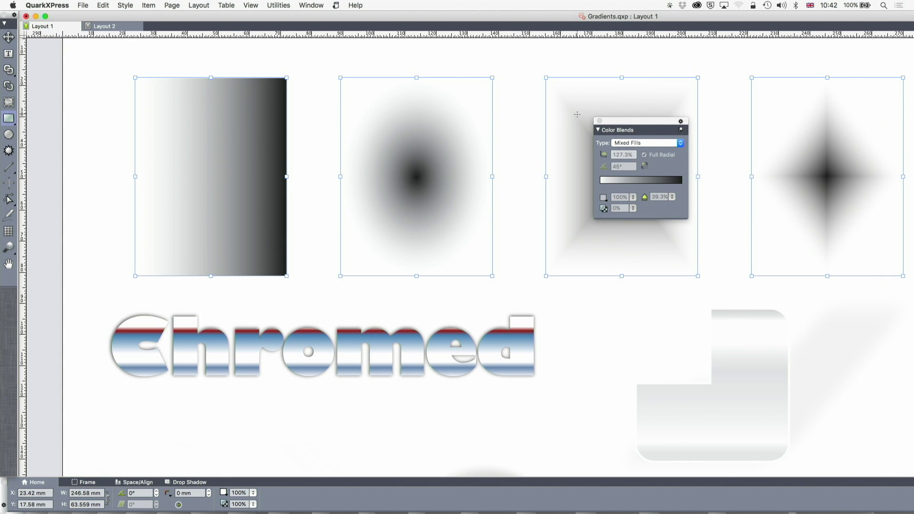
{"action": "left_click_drag", "start_coordinate": [610, 123], "coordinate": [606, 302]}
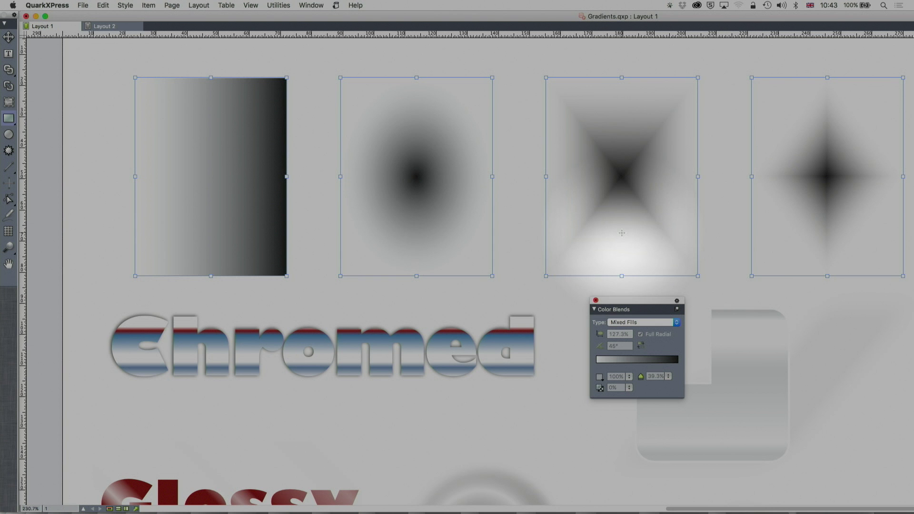
{"action": "mouse_move", "coordinate": [622, 233]}
{"action": "left_mouse_down"}
{"action": "mouse_move", "coordinate": [545, 267]}
{"action": "mouse_move", "coordinate": [460, 339]}
{"action": "left_mouse_up"}
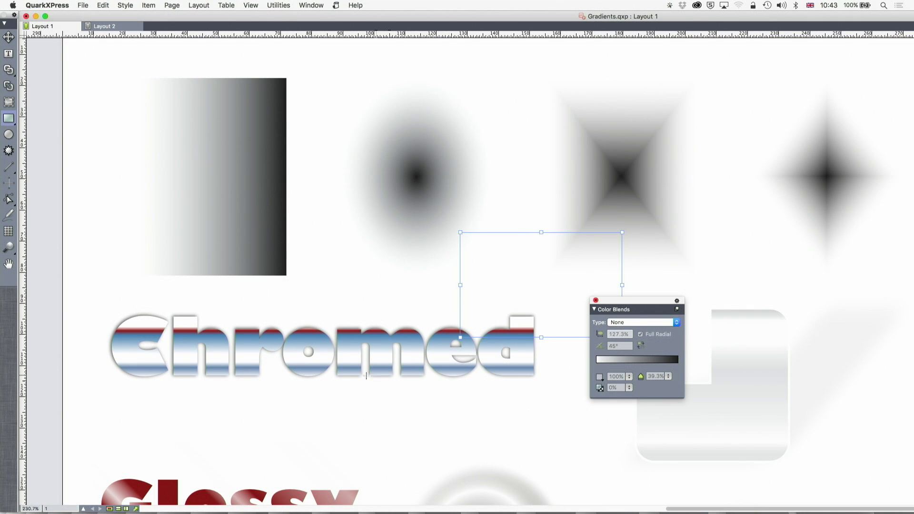
Scroll the page to bring the Chromed text into view and browse the Style menu without choosing
{"action": "left_click", "coordinate": [9, 40]}
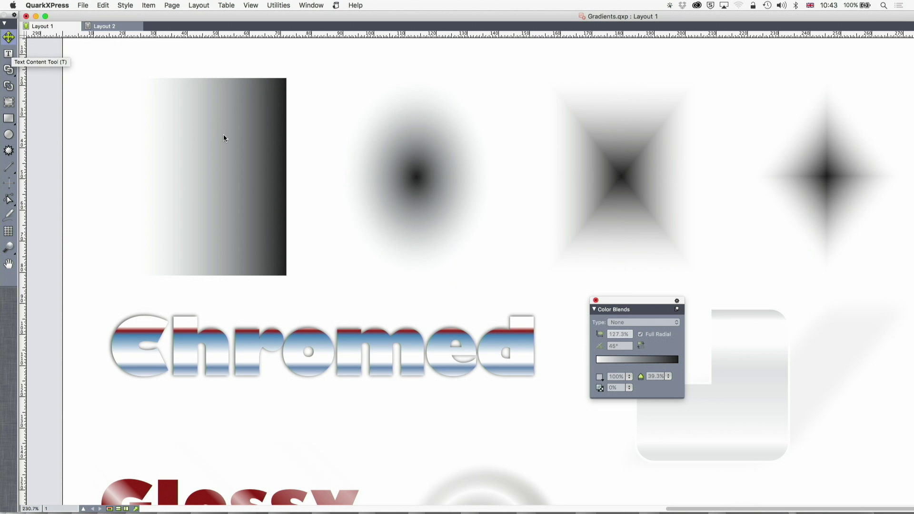
{"action": "scroll", "coordinate": [223, 136], "scroll_direction": "down", "scroll_amount": 5}
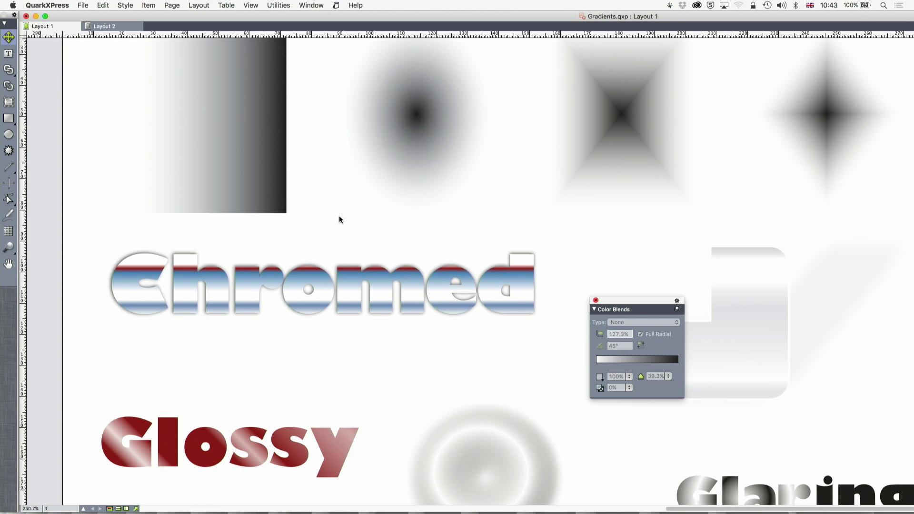
{"action": "scroll", "coordinate": [339, 220], "scroll_direction": "up", "scroll_amount": 5}
{"action": "scroll", "coordinate": [340, 218], "scroll_direction": "down", "scroll_amount": 5}
{"action": "scroll", "coordinate": [340, 218], "scroll_direction": "left", "scroll_amount": 3}
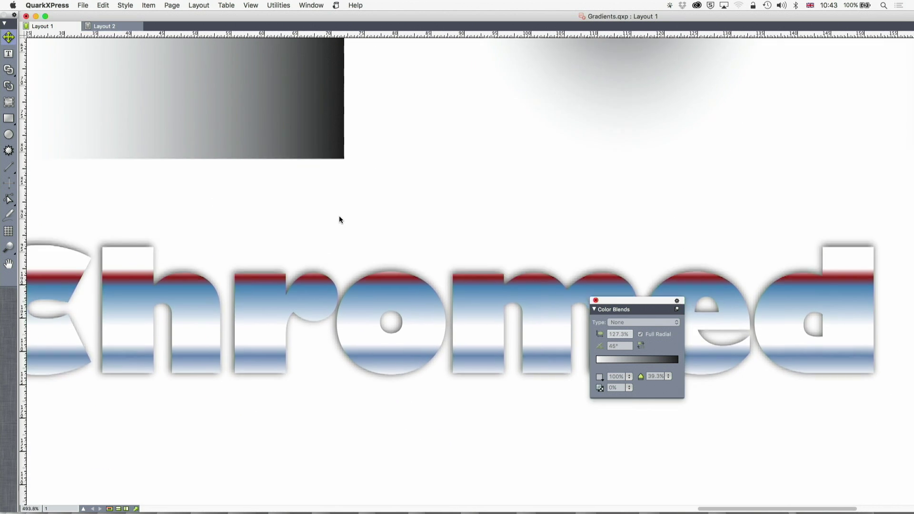
{"action": "scroll", "coordinate": [339, 219], "scroll_direction": "down", "scroll_amount": 3}
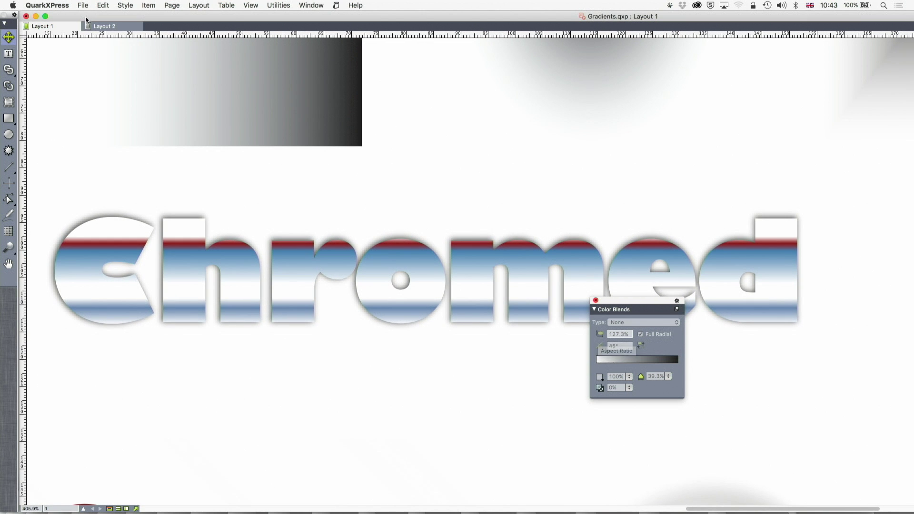
{"action": "left_click", "coordinate": [125, 6]}
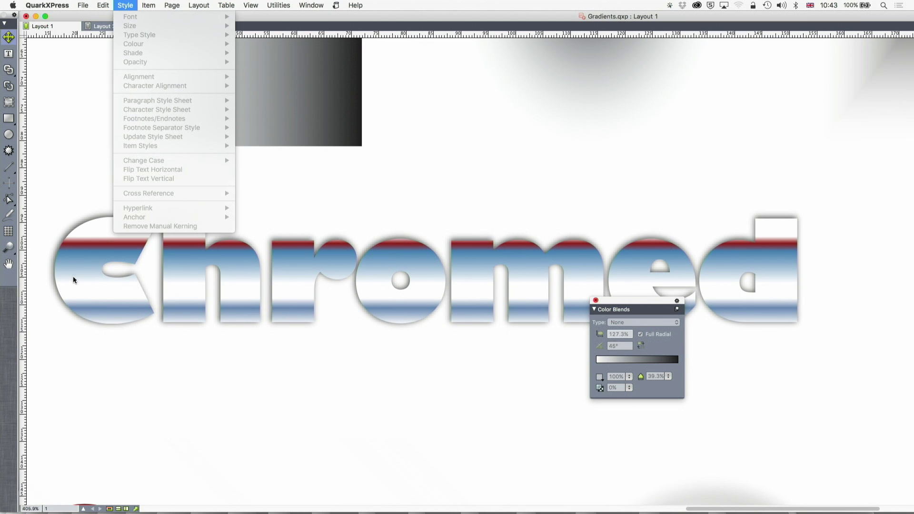
{"action": "key", "text": "Escape"}
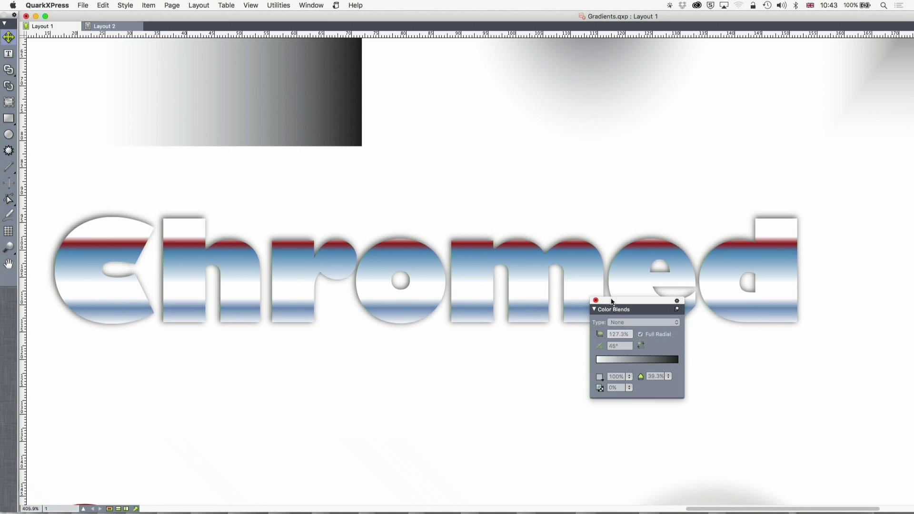
Select the Chromed text box, inspect its first gradient stop, and go to the Window menu for Item Styles
{"action": "left_click_drag", "start_coordinate": [612, 302], "coordinate": [553, 341]}
{"action": "left_click", "coordinate": [571, 295]}
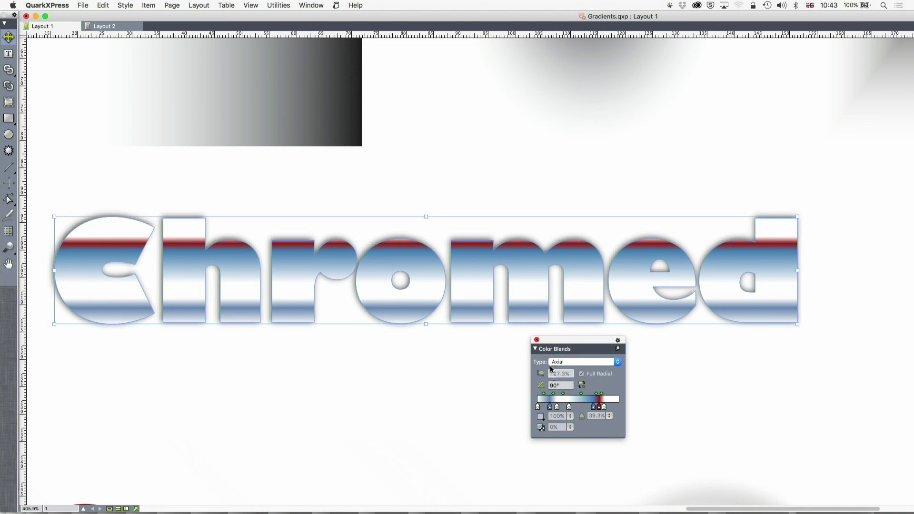
{"action": "left_click", "coordinate": [537, 407]}
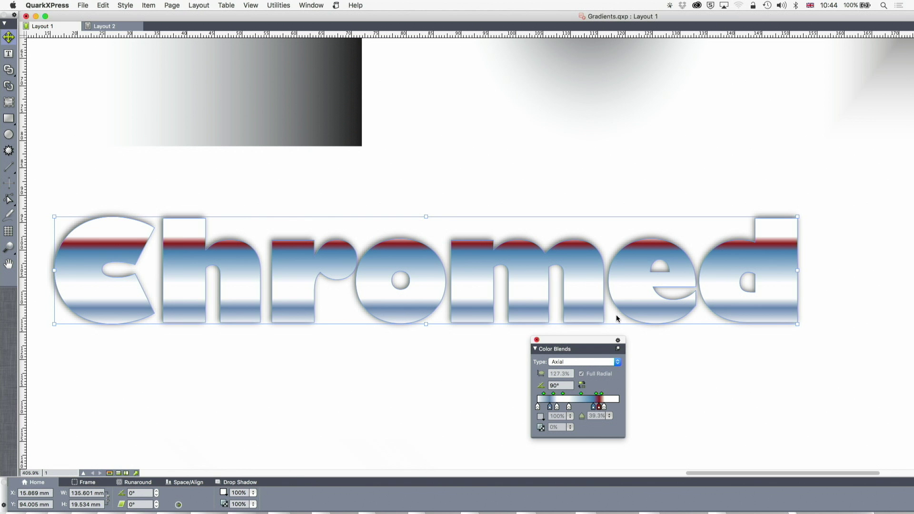
{"action": "scroll", "coordinate": [616, 318], "scroll_direction": "down", "scroll_amount": 3}
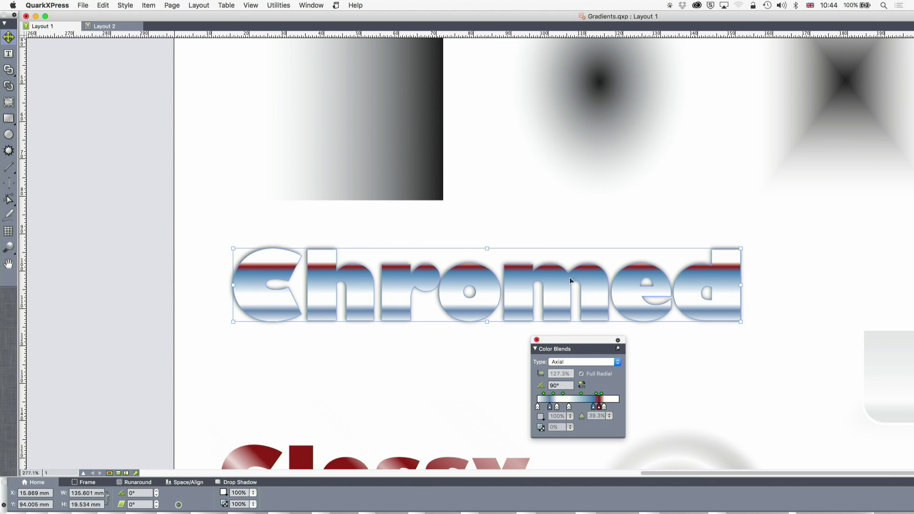
{"action": "left_click", "coordinate": [313, 5]}
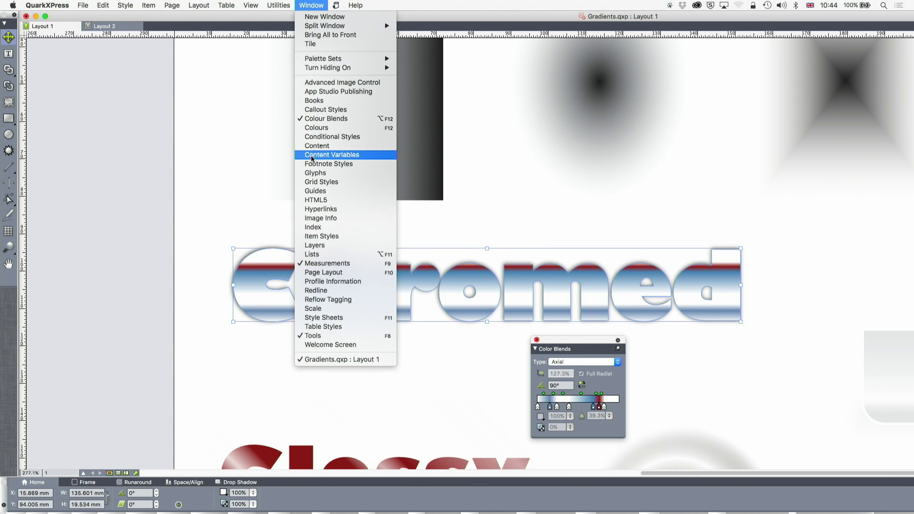
Save the Chromed box's look as a new item style named Chrome
{"action": "left_click", "coordinate": [321, 237]}
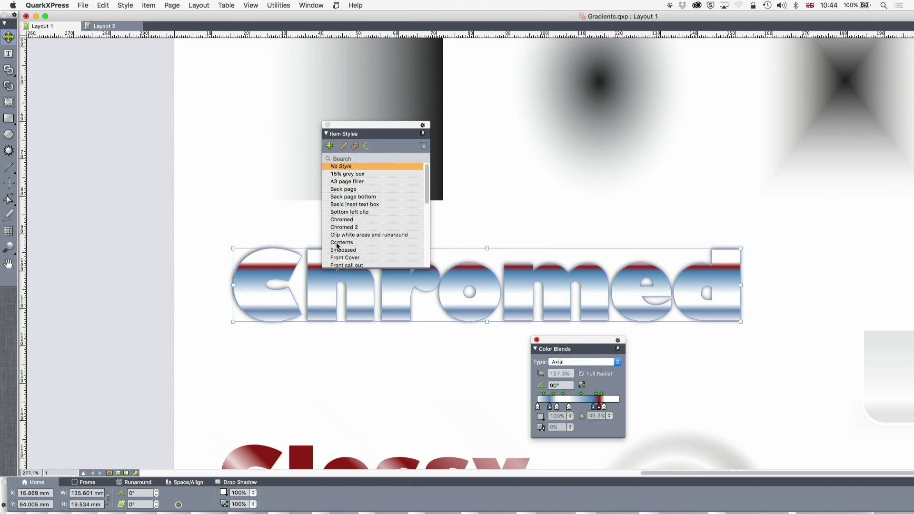
{"action": "left_click", "coordinate": [328, 146]}
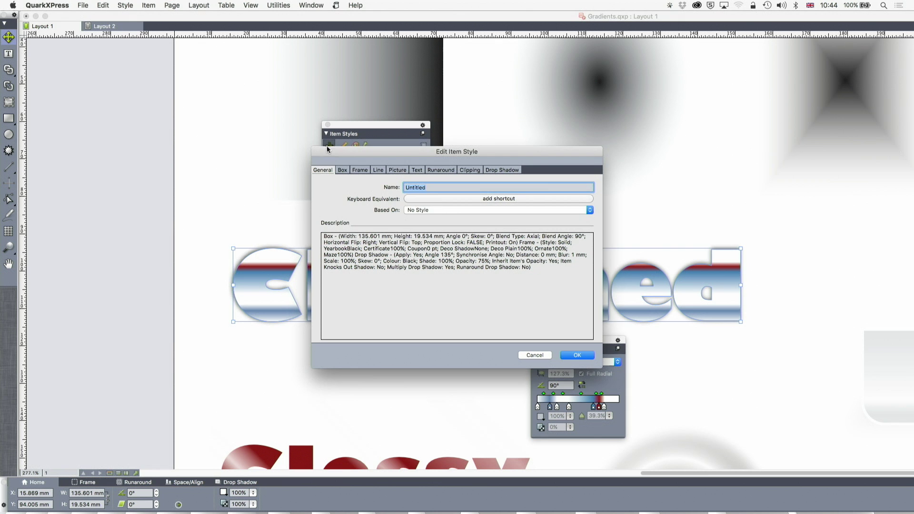
{"action": "type", "text": "Chromed"}
{"action": "key", "text": "Return"}
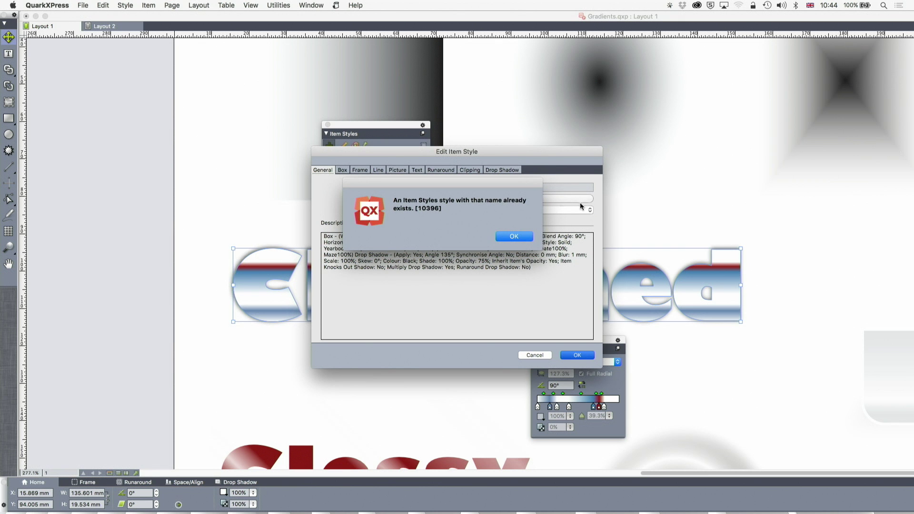
{"action": "left_click", "coordinate": [515, 237]}
{"action": "type", "text": "Chrome"}
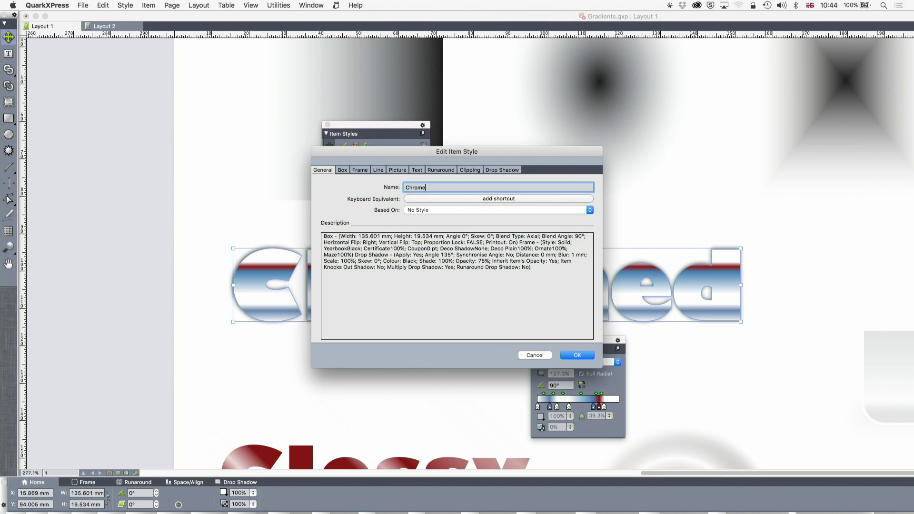
{"action": "key", "text": "Return"}
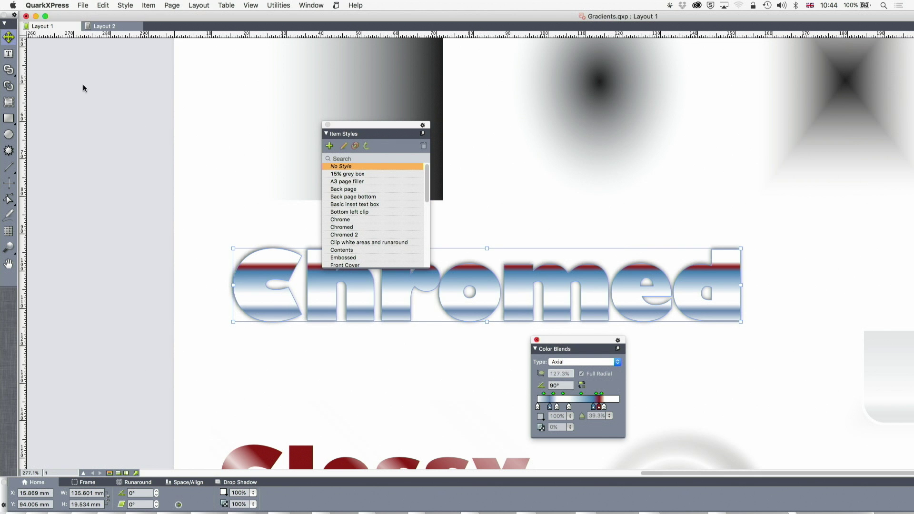
Draw a new rectangle box above the Chromed text and apply the Chrome style
{"action": "left_click", "coordinate": [8, 118]}
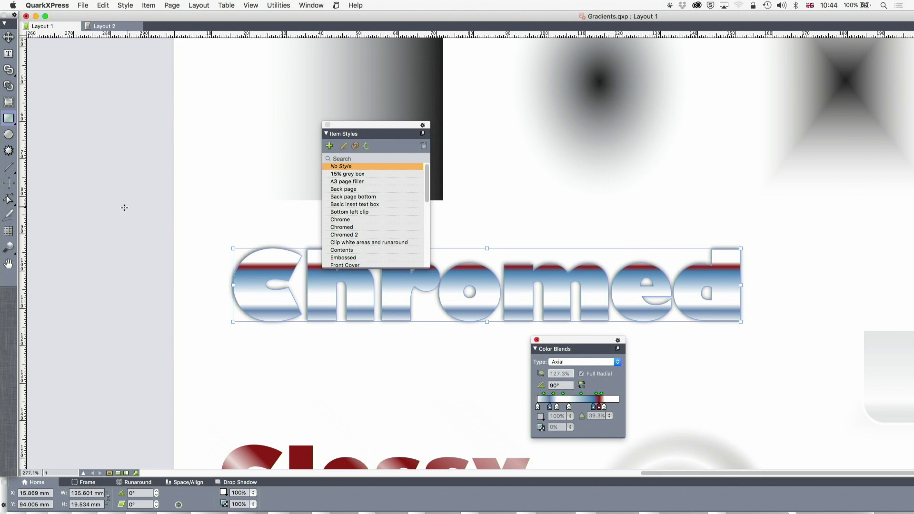
{"action": "mouse_move", "coordinate": [121, 206]}
{"action": "left_mouse_down"}
{"action": "mouse_move", "coordinate": [353, 93]}
{"action": "mouse_move", "coordinate": [364, 72]}
{"action": "left_mouse_up"}
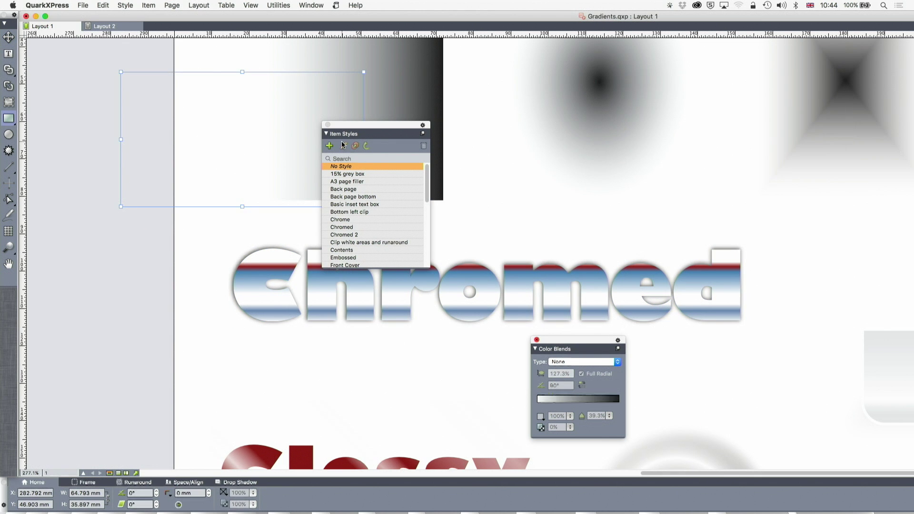
{"action": "left_click", "coordinate": [341, 220]}
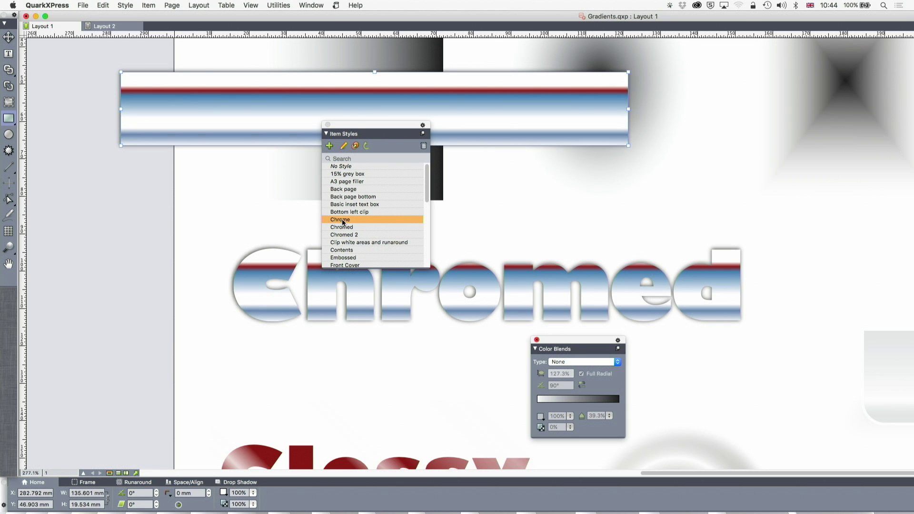
Select the Glossy text box, shift it slightly, and show the page guides
{"action": "scroll", "coordinate": [343, 222], "scroll_direction": "down", "scroll_amount": 5}
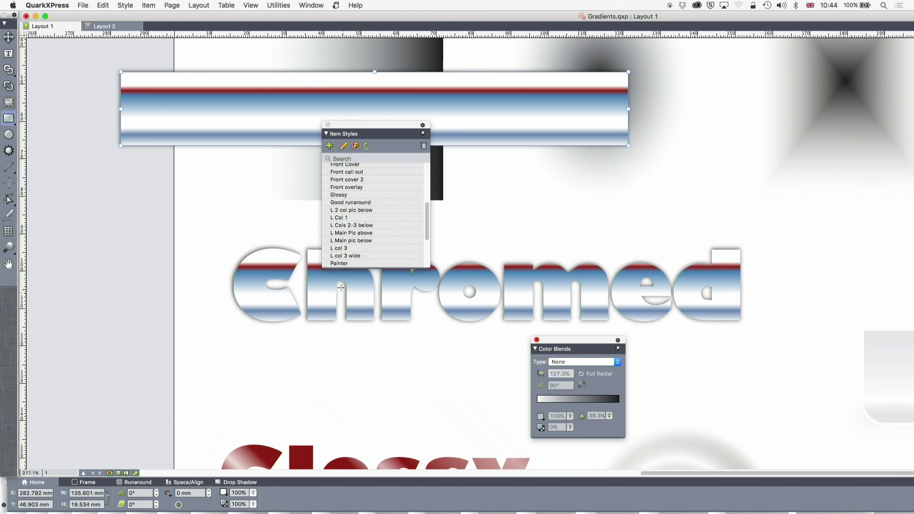
{"action": "scroll", "coordinate": [345, 355], "scroll_direction": "down", "scroll_amount": 4}
{"action": "scroll", "coordinate": [345, 355], "scroll_direction": "down", "scroll_amount": 2}
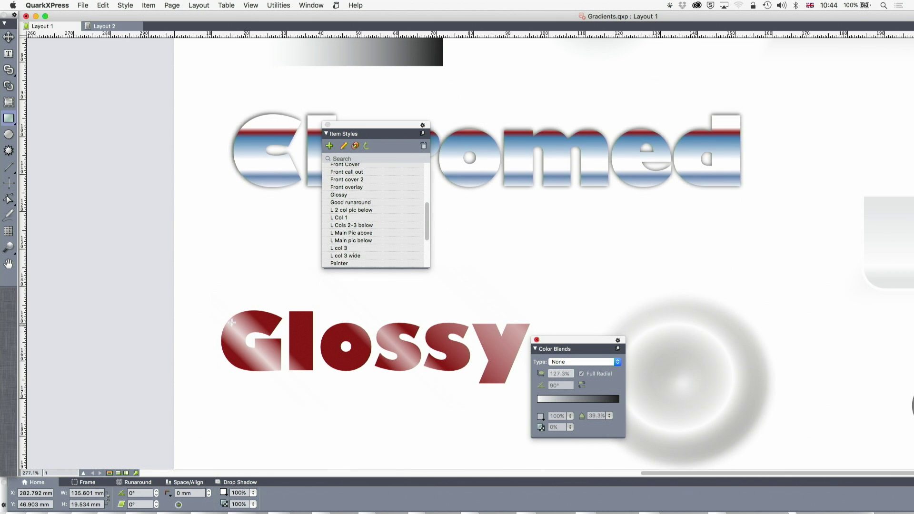
{"action": "left_click", "coordinate": [8, 37]}
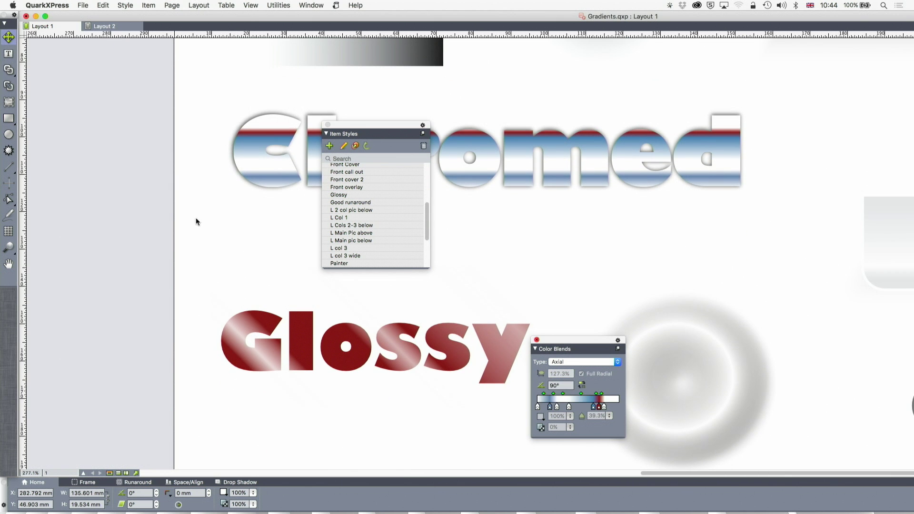
{"action": "left_click", "coordinate": [254, 326]}
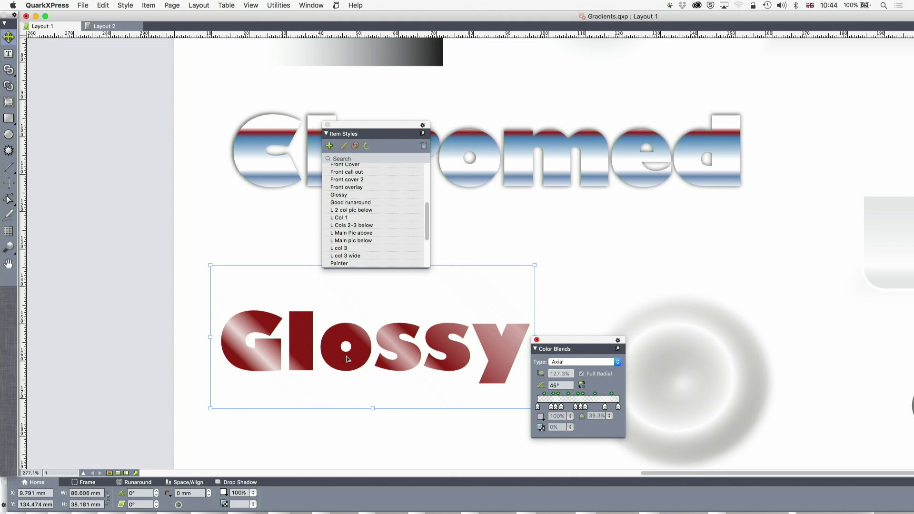
{"action": "mouse_move", "coordinate": [335, 356]}
{"action": "left_mouse_down"}
{"action": "mouse_move", "coordinate": [393, 387]}
{"action": "mouse_move", "coordinate": [435, 381]}
{"action": "mouse_move", "coordinate": [280, 381]}
{"action": "mouse_move", "coordinate": [307, 355]}
{"action": "mouse_move", "coordinate": [332, 367]}
{"action": "mouse_move", "coordinate": [336, 355]}
{"action": "mouse_move", "coordinate": [307, 355]}
{"action": "mouse_move", "coordinate": [389, 350]}
{"action": "mouse_move", "coordinate": [350, 359]}
{"action": "left_mouse_up"}
{"action": "key", "text": "F7"}
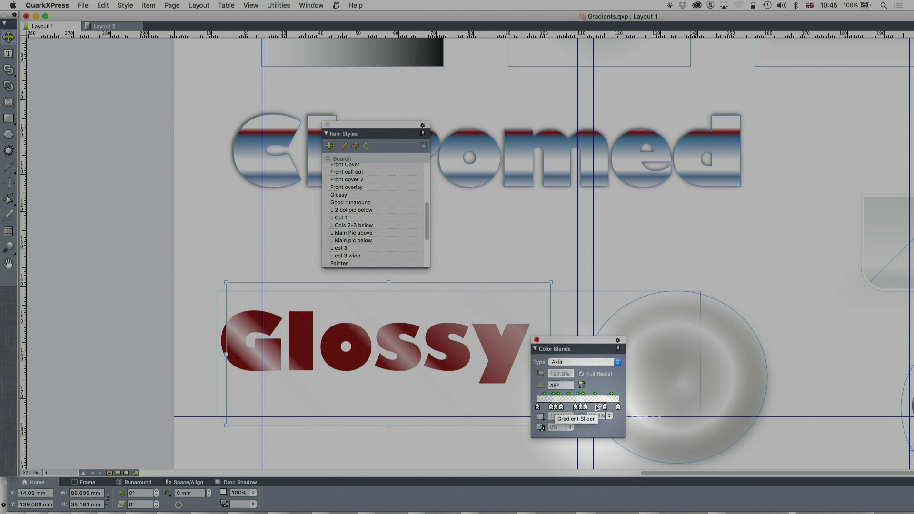
Lay the 45° gloss overlay box on top of the red Glossy text
{"action": "left_click", "coordinate": [478, 361]}
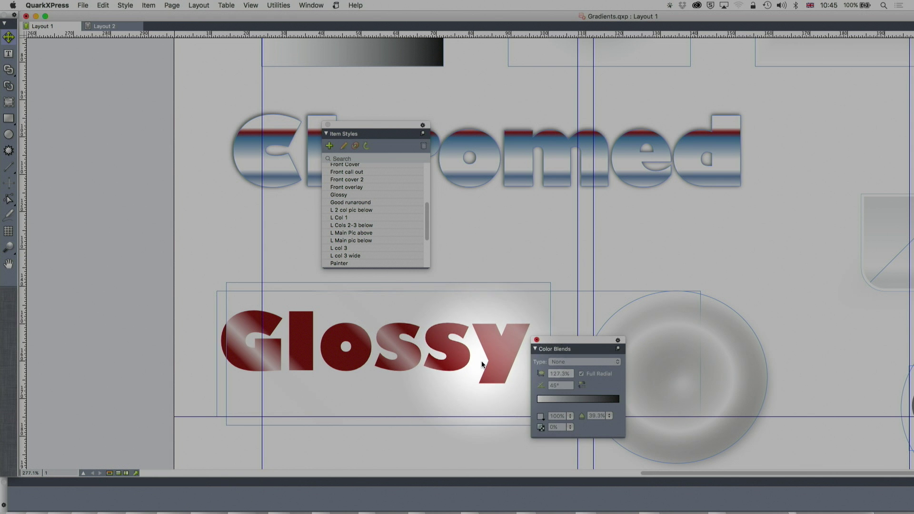
{"action": "mouse_move", "coordinate": [454, 360]}
{"action": "left_mouse_down"}
{"action": "mouse_move", "coordinate": [268, 399]}
{"action": "mouse_move", "coordinate": [436, 361]}
{"action": "left_mouse_up"}
{"action": "left_click_drag", "start_coordinate": [493, 365], "coordinate": [451, 388]}
Select the grey radial-blend circle and add a middle stop to its gradient
{"action": "scroll", "coordinate": [451, 388], "scroll_direction": "right", "scroll_amount": 5}
{"action": "scroll", "coordinate": [451, 389], "scroll_direction": "down", "scroll_amount": 2}
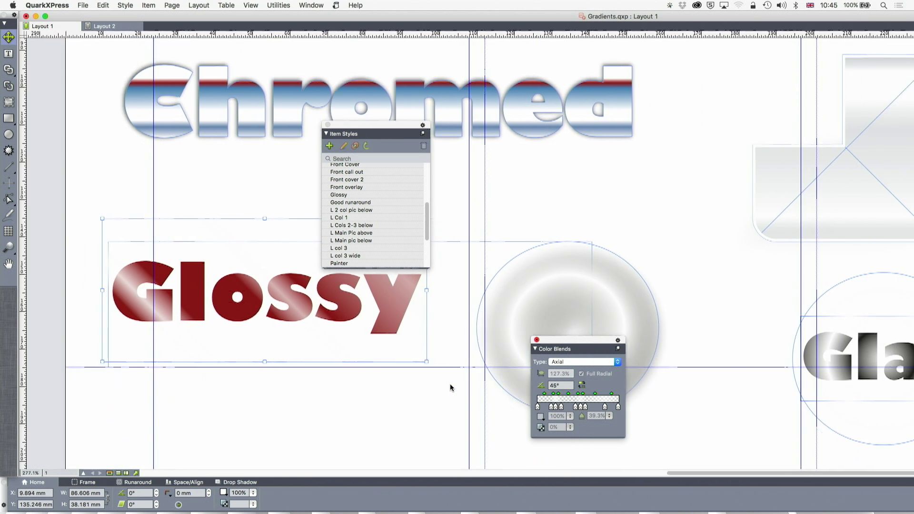
{"action": "scroll", "coordinate": [450, 384], "scroll_direction": "down", "scroll_amount": 2}
{"action": "scroll", "coordinate": [451, 385], "scroll_direction": "left", "scroll_amount": 2}
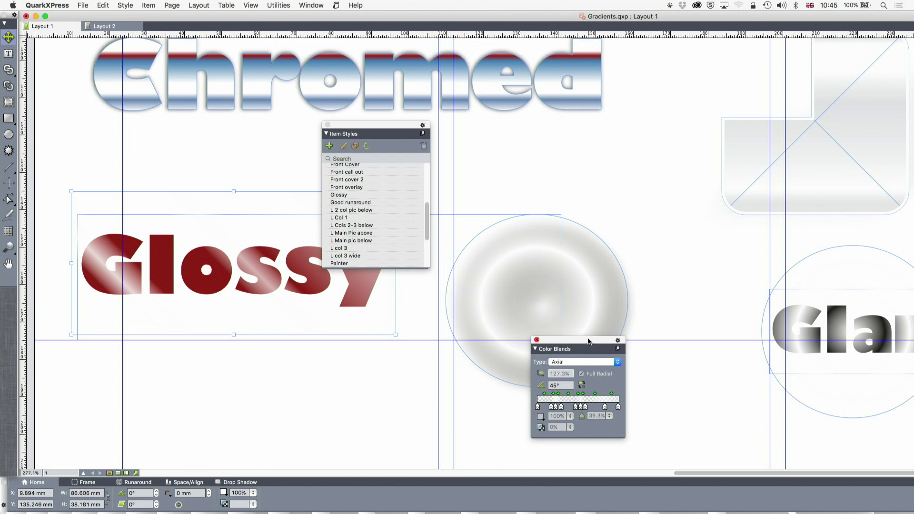
{"action": "left_click_drag", "start_coordinate": [587, 344], "coordinate": [722, 352]}
{"action": "left_click", "coordinate": [675, 299]}
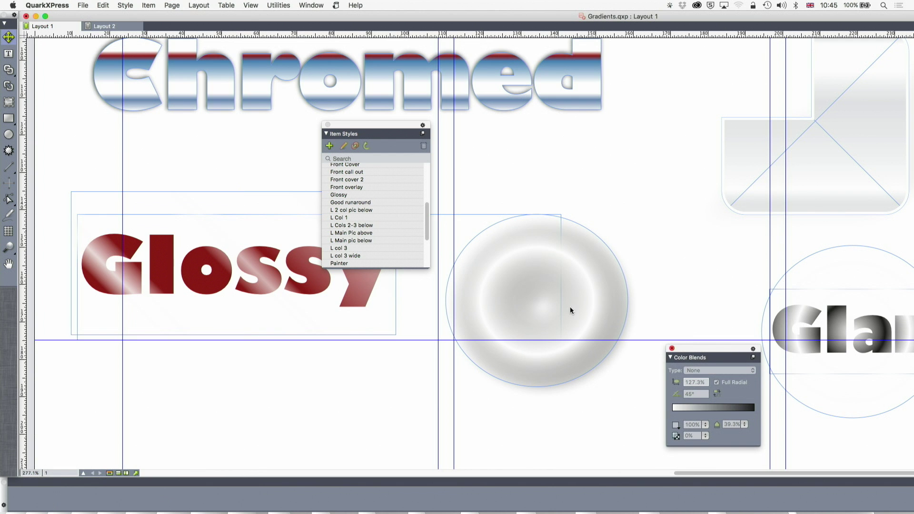
{"action": "left_click", "coordinate": [570, 307]}
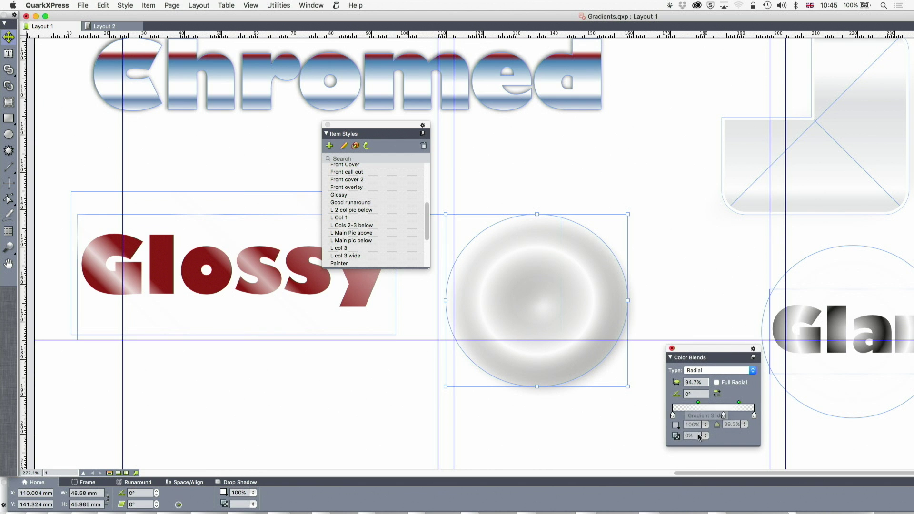
{"action": "left_click", "coordinate": [724, 416]}
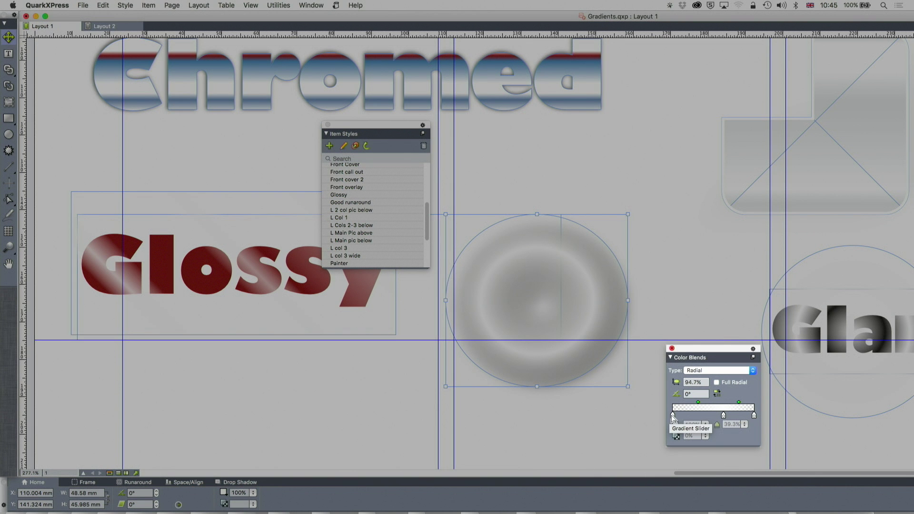
{"action": "left_click", "coordinate": [674, 416]}
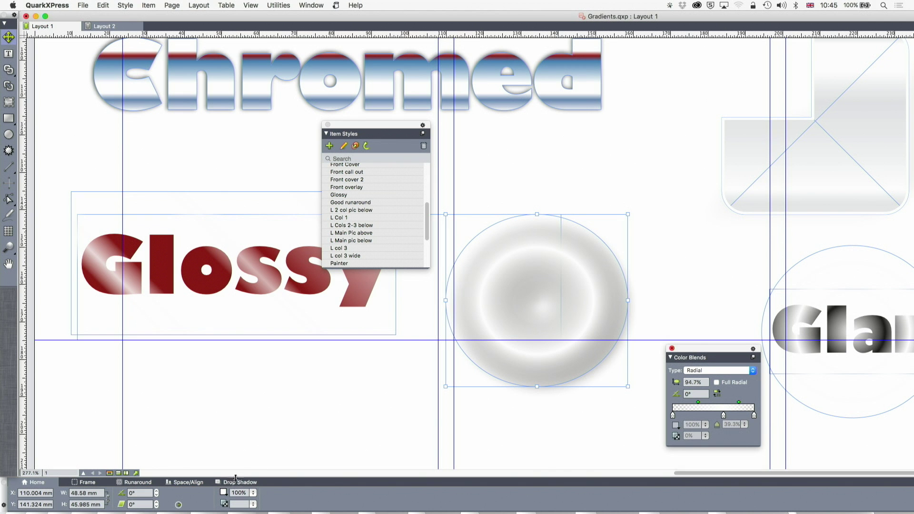
Show the circle's drop shadow settings: 135°, 2.117 mm, 75% opacity
{"action": "left_click", "coordinate": [234, 483]}
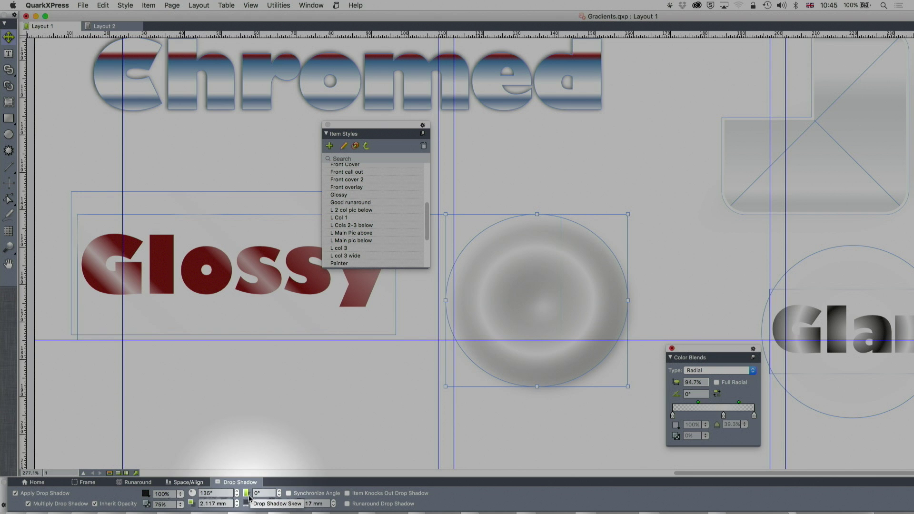
{"action": "scroll", "coordinate": [421, 350], "scroll_direction": "right", "scroll_amount": 5}
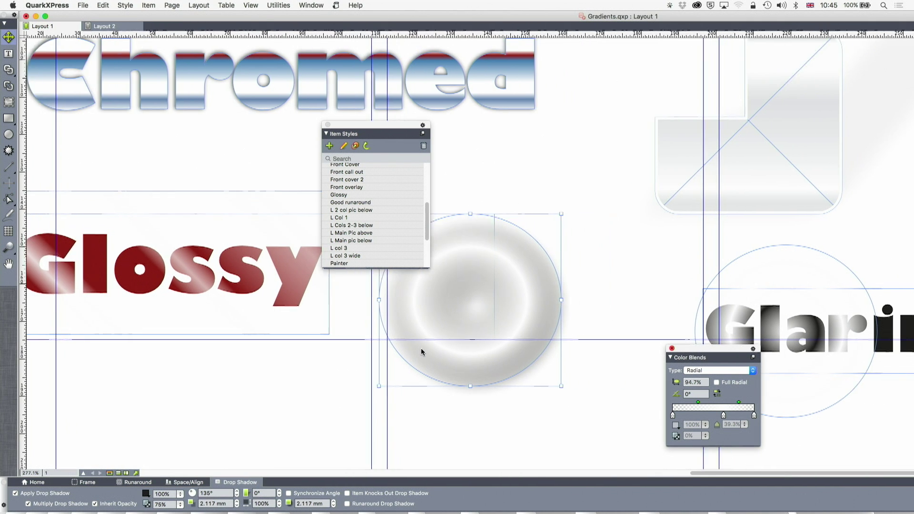
{"action": "scroll", "coordinate": [421, 350], "scroll_direction": "right", "scroll_amount": 4}
{"action": "scroll", "coordinate": [421, 350], "scroll_direction": "up", "scroll_amount": 4}
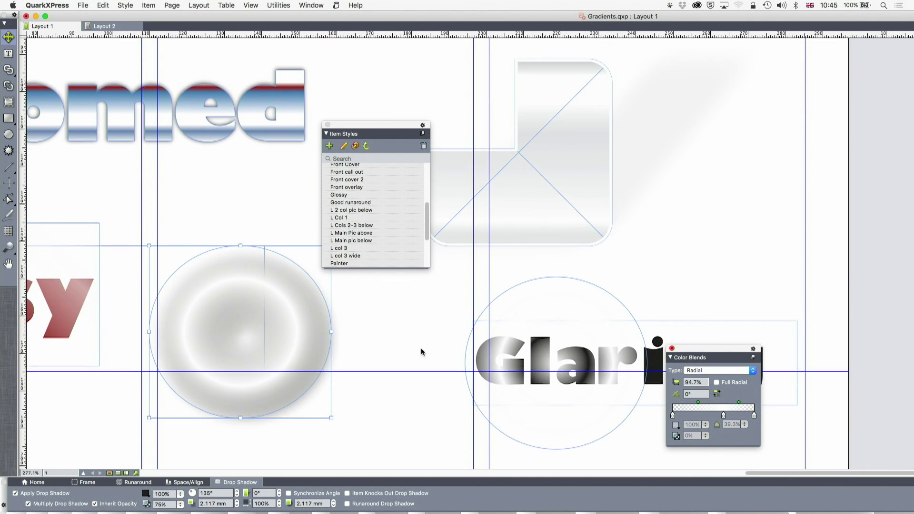
Inspect the rounded 3D box's soft 180°, 16.933 mm drop shadow, then fit the page in view
{"action": "left_click", "coordinate": [588, 242]}
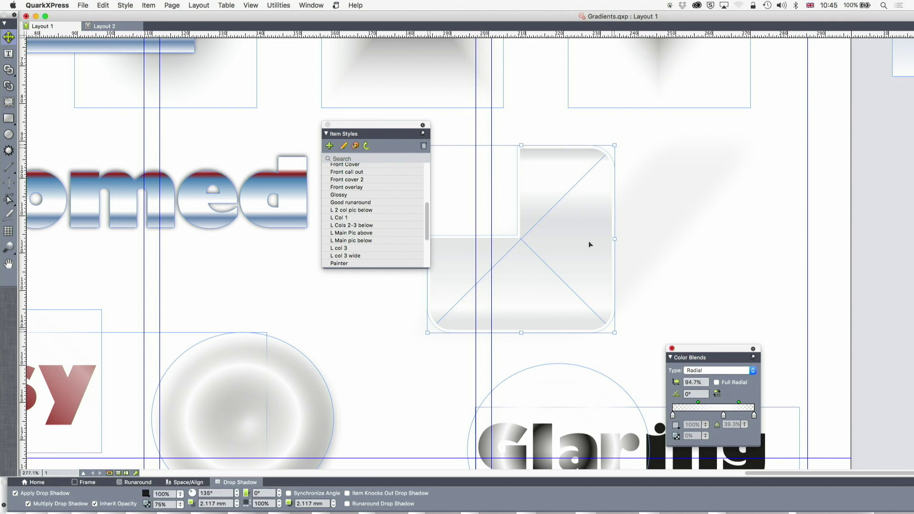
{"action": "left_click_drag", "start_coordinate": [406, 130], "coordinate": [322, 139]}
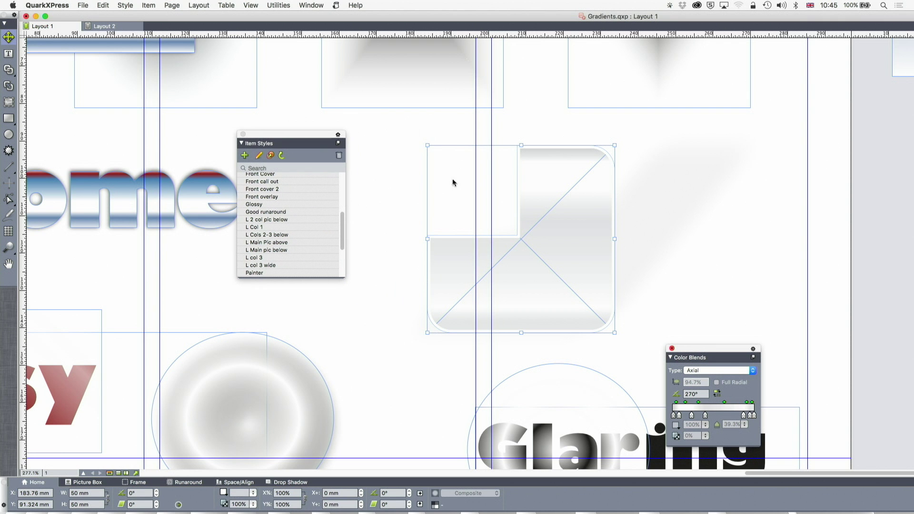
{"action": "scroll", "coordinate": [608, 199], "scroll_direction": "up", "scroll_amount": 5}
{"action": "scroll", "coordinate": [615, 203], "scroll_direction": "down", "scroll_amount": 1}
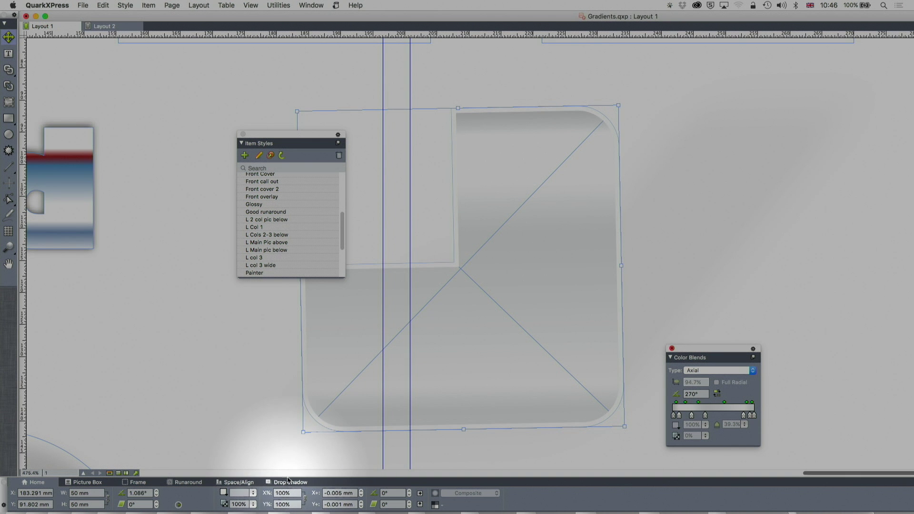
{"action": "left_click", "coordinate": [287, 483]}
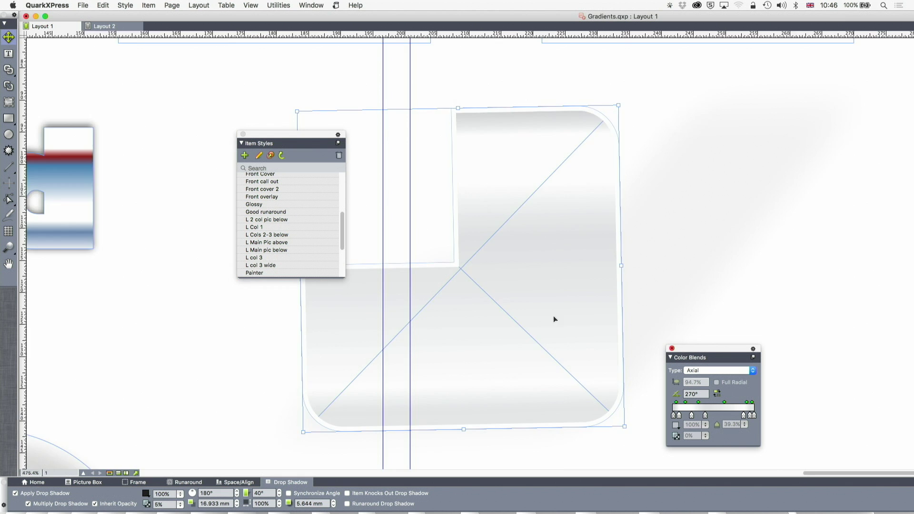
{"action": "key", "text": "super+0"}
{"action": "scroll", "coordinate": [553, 316], "scroll_direction": "down", "scroll_amount": 2}
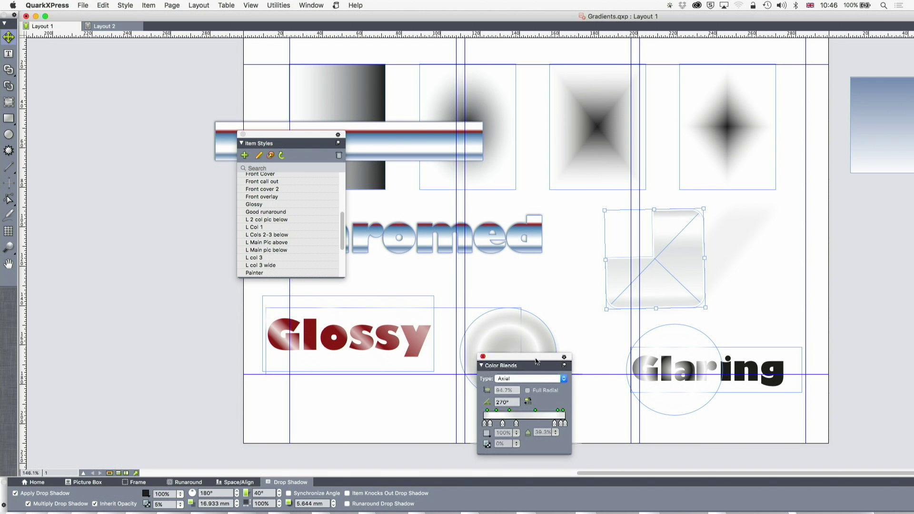
Nudge the 94.7% radial glare circle right so it brightens Glaring's middle letters
{"action": "left_click_drag", "start_coordinate": [537, 362], "coordinate": [535, 358]}
{"action": "mouse_move", "coordinate": [695, 396]}
{"action": "left_mouse_down"}
{"action": "mouse_move", "coordinate": [703, 402]}
{"action": "mouse_move", "coordinate": [728, 387]}
{"action": "mouse_move", "coordinate": [707, 394]}
{"action": "left_mouse_up"}
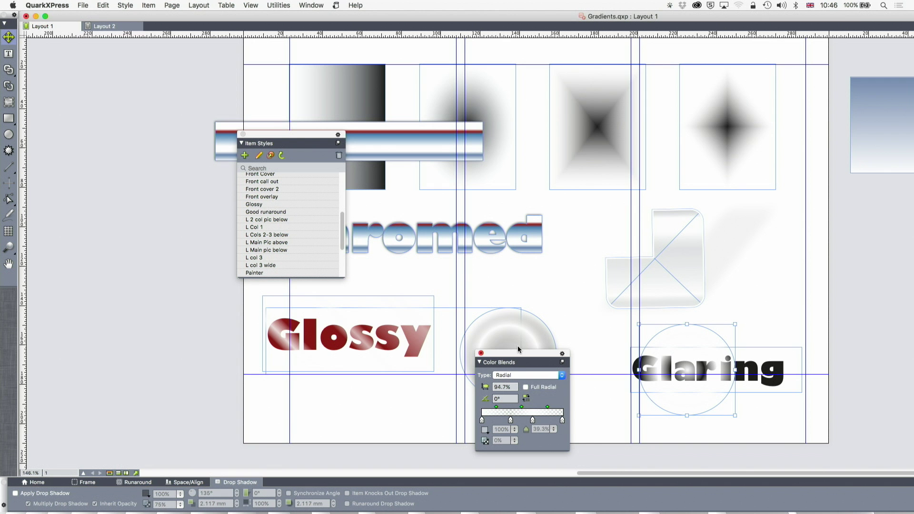
{"action": "left_click_drag", "start_coordinate": [688, 400], "coordinate": [680, 398]}
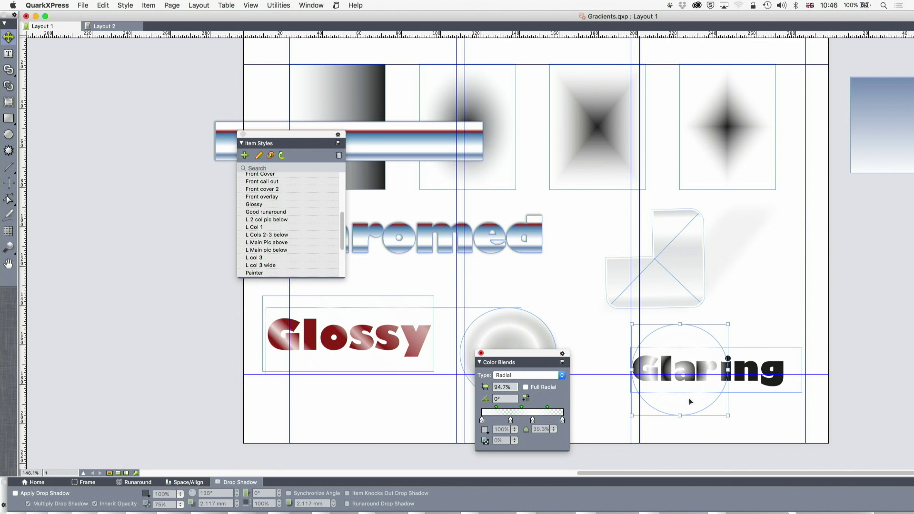
{"action": "scroll", "coordinate": [704, 367], "scroll_direction": "up", "scroll_amount": 5}
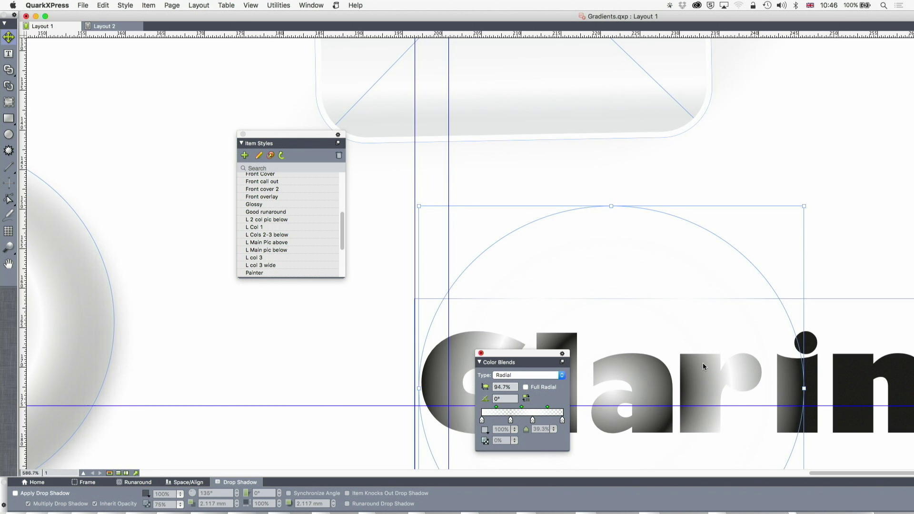
{"action": "left_click_drag", "start_coordinate": [672, 331], "coordinate": [697, 329]}
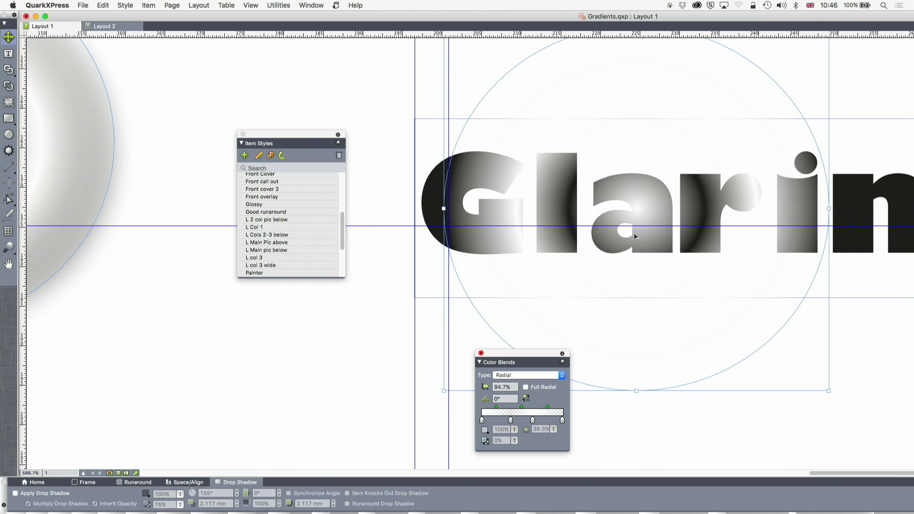
{"action": "left_click_drag", "start_coordinate": [634, 233], "coordinate": [653, 234]}
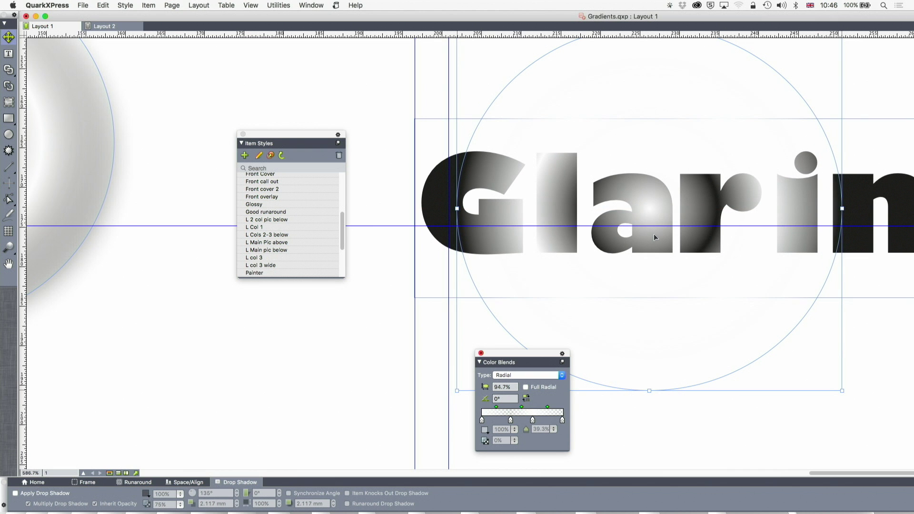